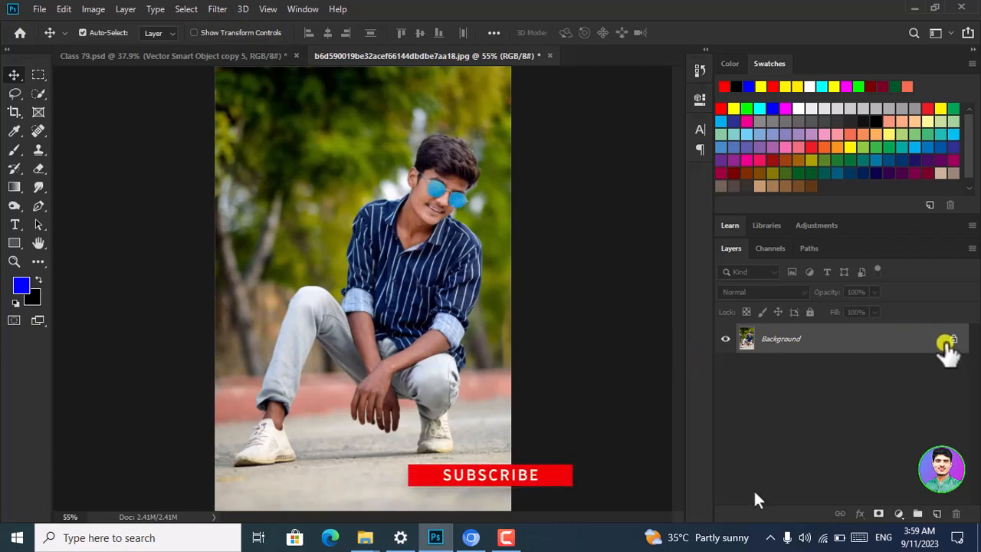
# Duplicate the Background layer and open the Camera Raw Filter on the copy
pyautogui.hotkey('ctrl', 'j')
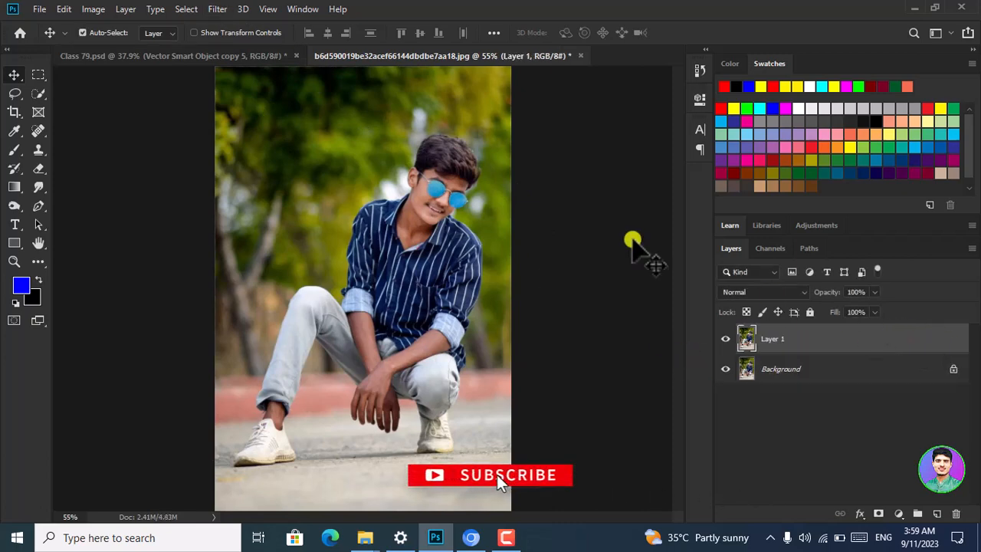
pyautogui.click(217, 8)
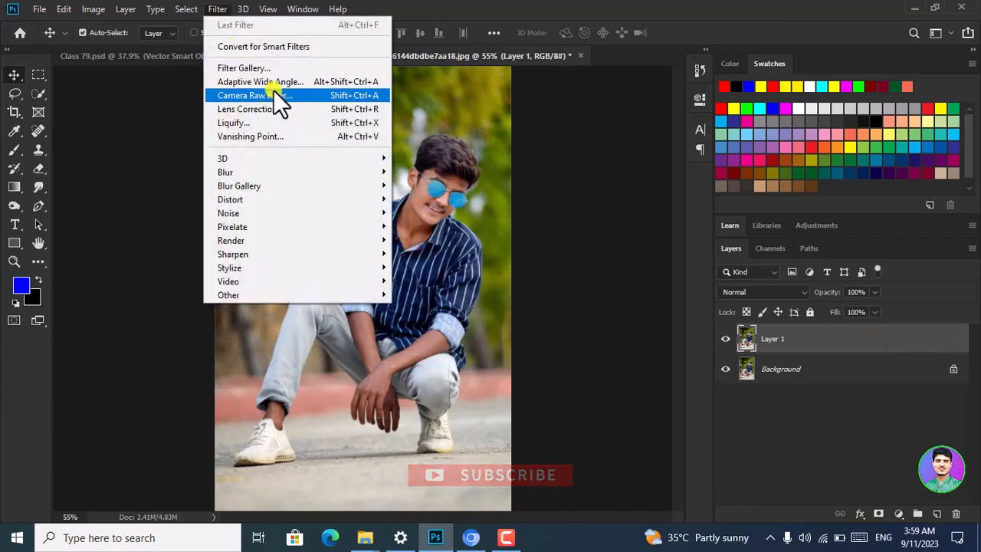
pyautogui.click(273, 94)
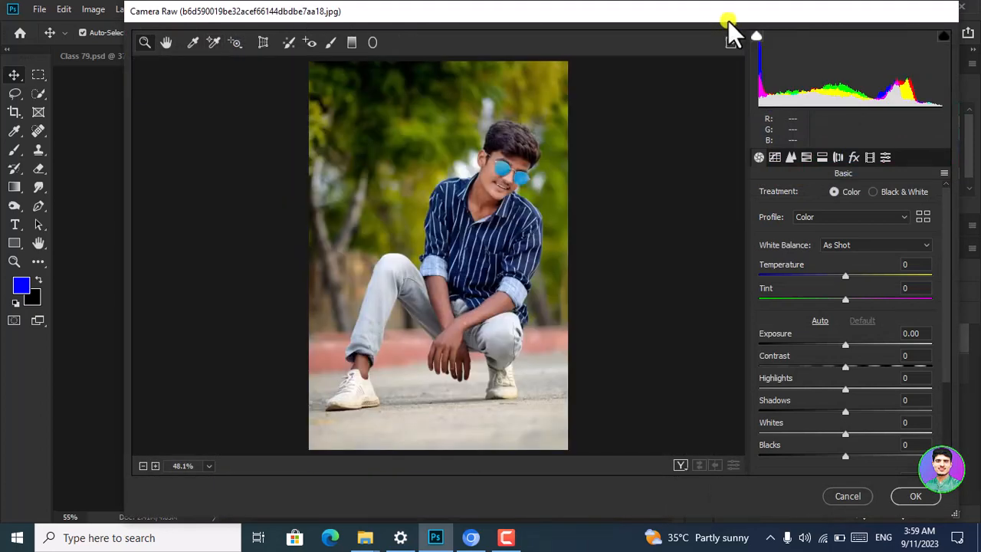
pyautogui.moveTo(728, 20); pyautogui.dragTo(696, 20)
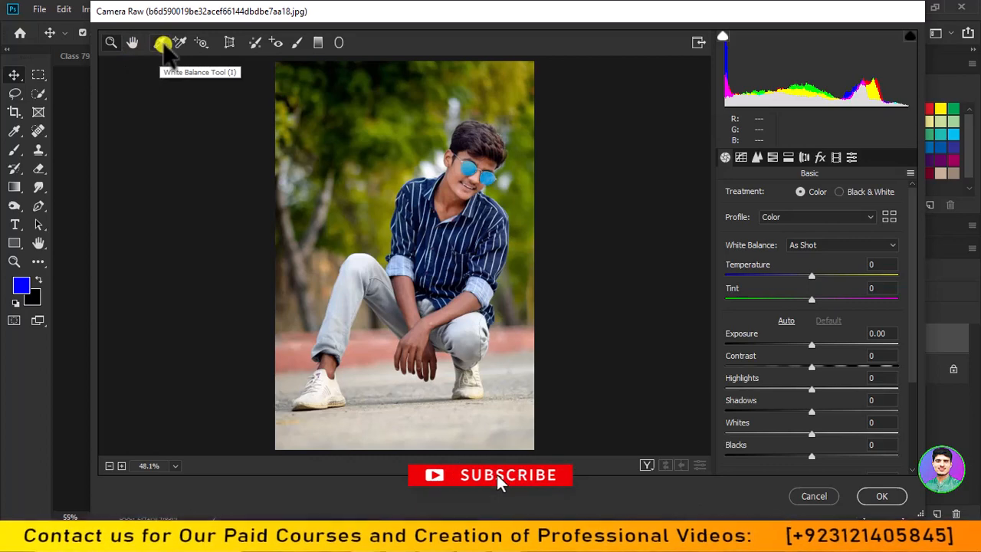
pyautogui.click(162, 44)
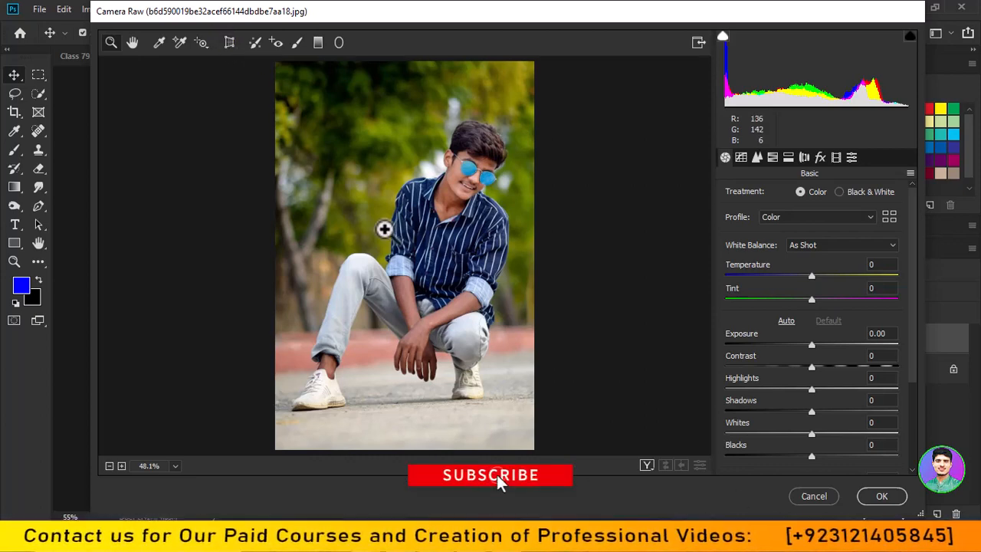
pyautogui.click(301, 44)
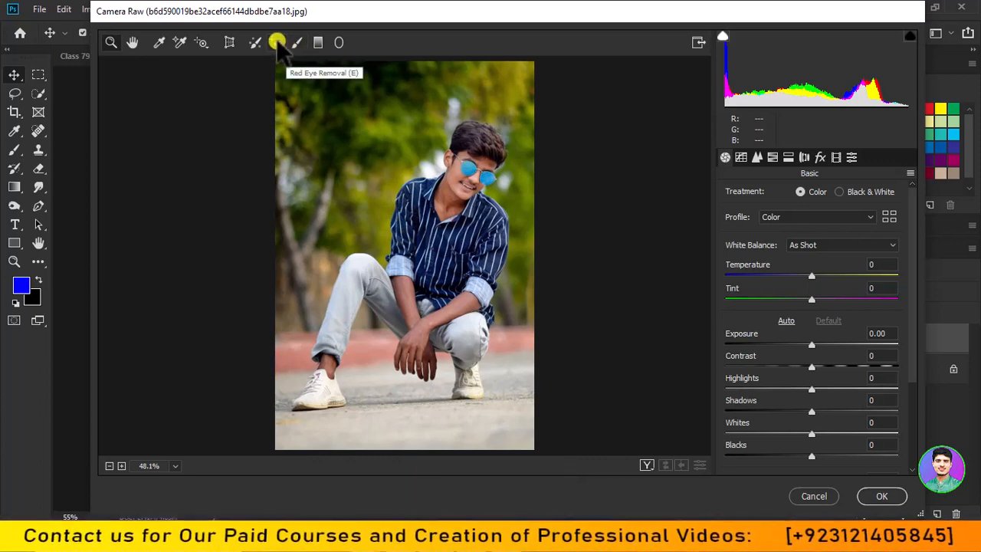
pyautogui.click(277, 42)
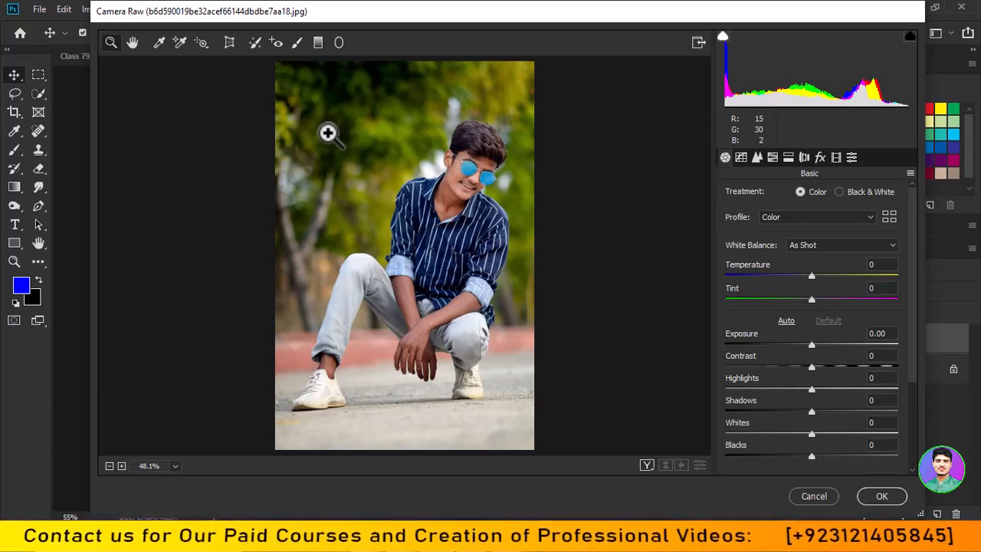
pyautogui.click(299, 44)
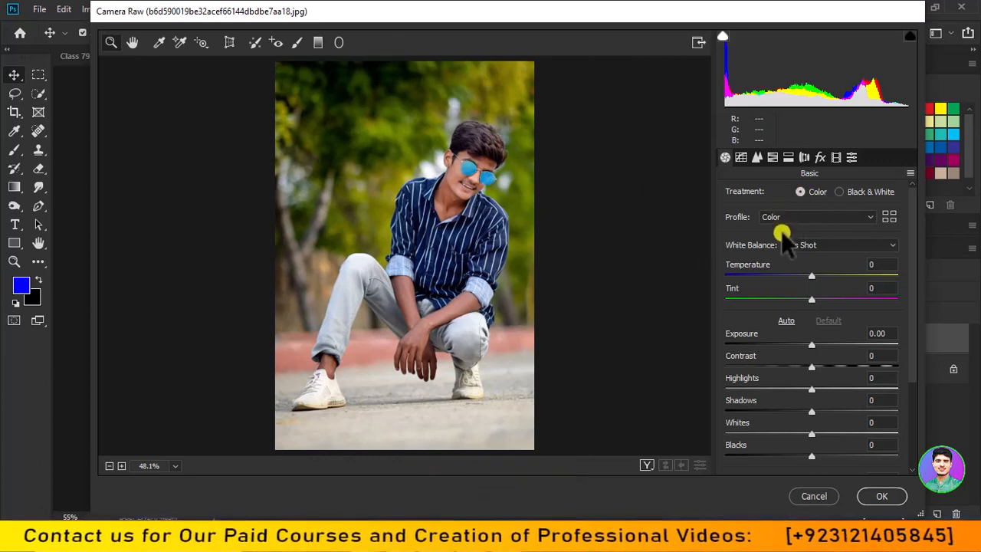
pyautogui.click(797, 218)
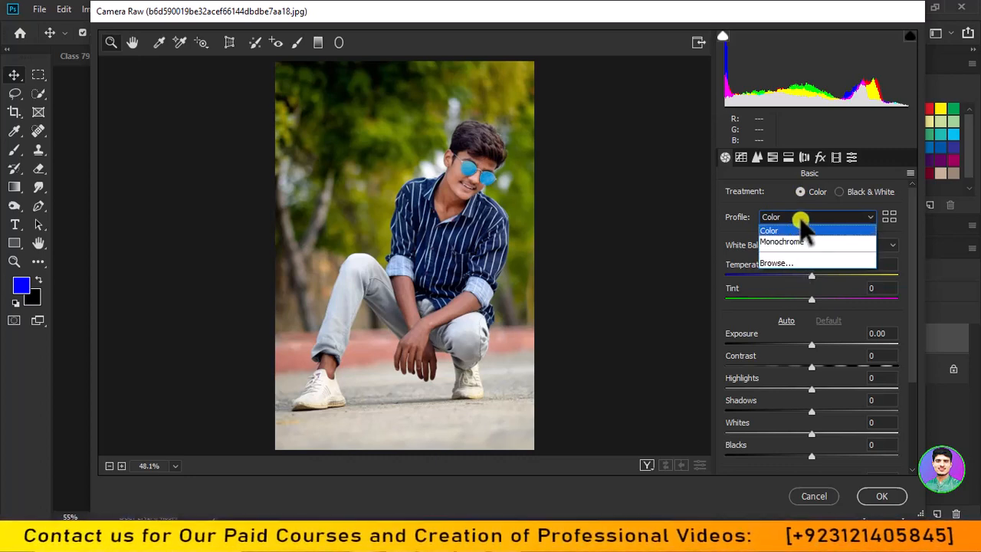
pyautogui.click(800, 224)
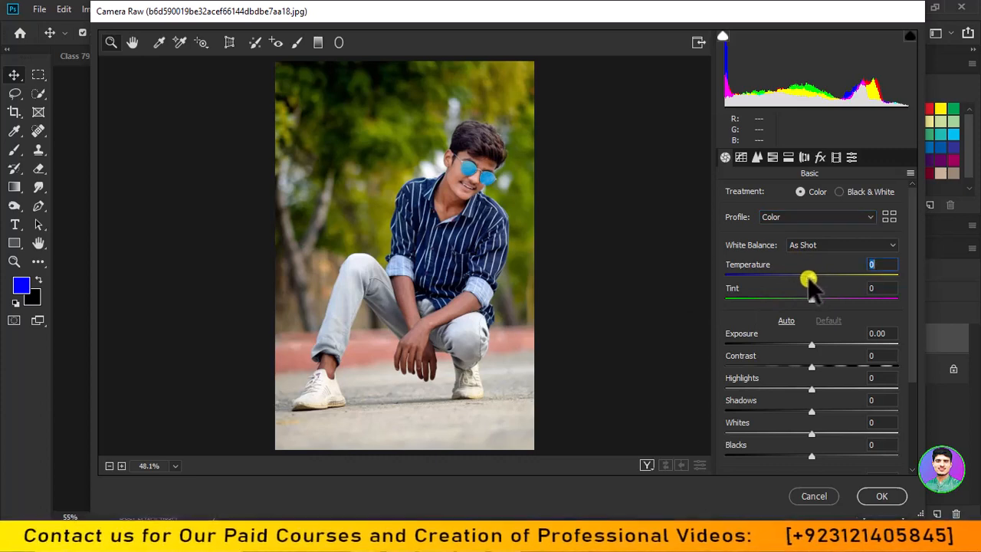
# Adjust the photo's white balance to Temperature +7 and Tint -46
pyautogui.moveTo(811, 285)
pyautogui.mouseDown()
pyautogui.moveTo(772, 271)
pyautogui.moveTo(817, 274)
pyautogui.mouseUp()
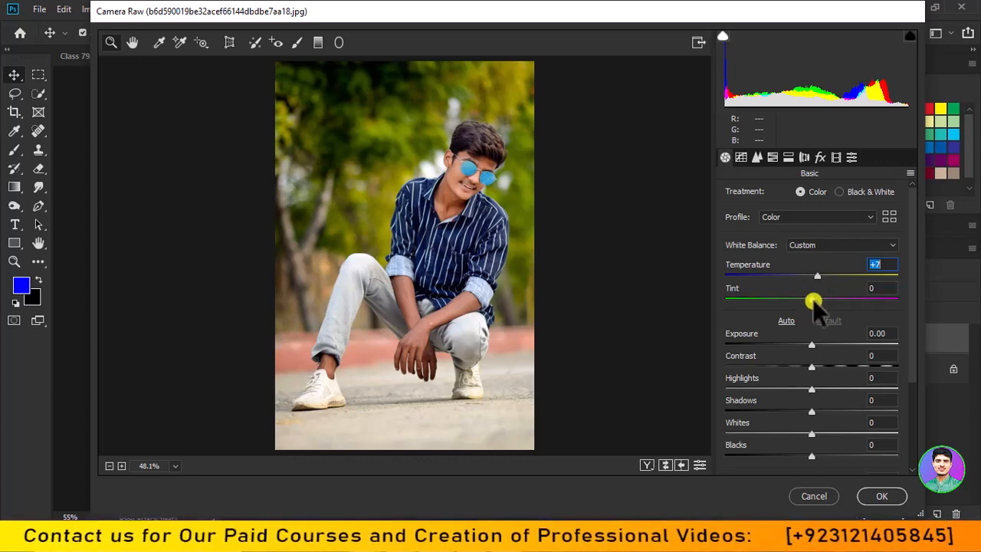
pyautogui.moveTo(814, 300); pyautogui.dragTo(800, 301)
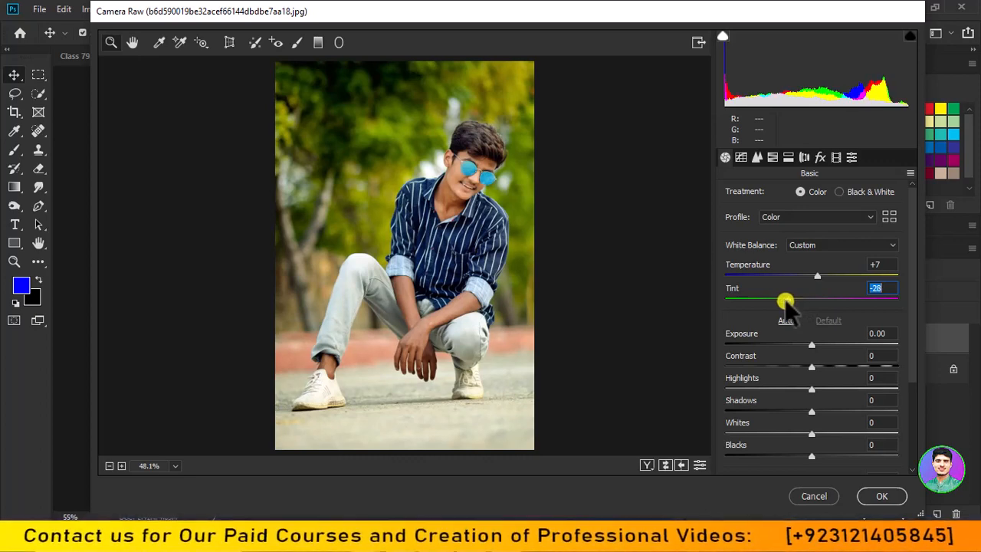
pyautogui.moveTo(782, 302); pyautogui.dragTo(774, 302)
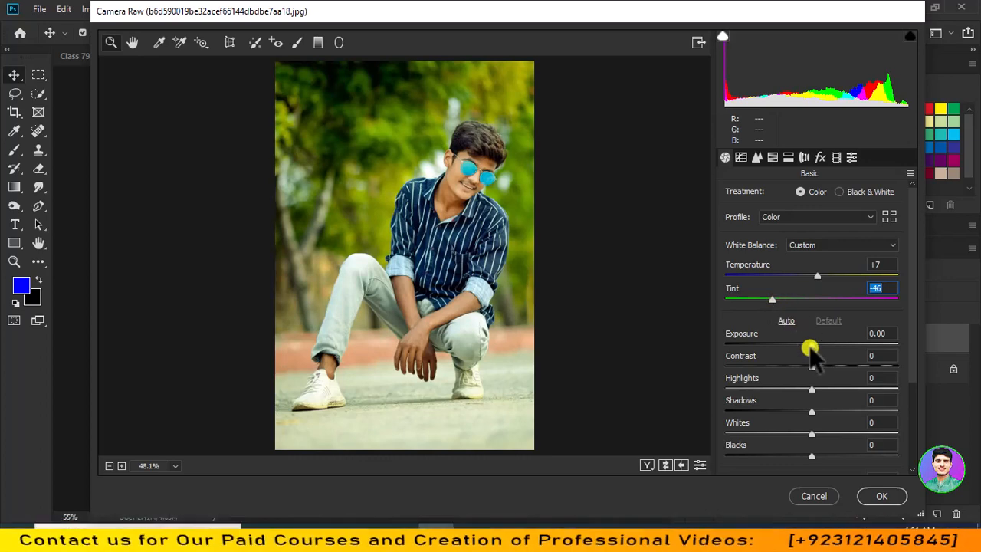
# Set the basic tone values to Exposure +0.20, Contrast +14, Highlights +11, Shadows -6 and Whites -6
pyautogui.moveTo(808, 346); pyautogui.dragTo(816, 345)
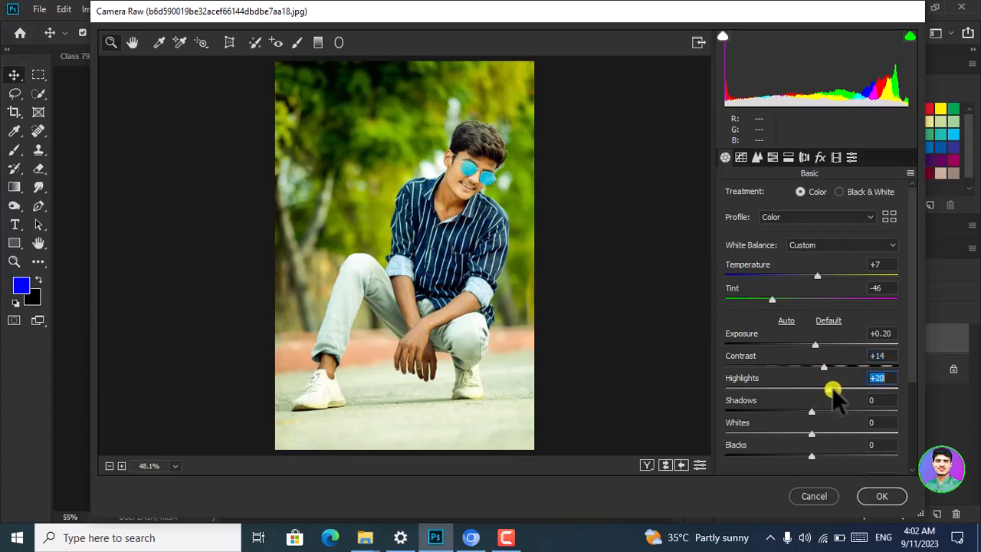
pyautogui.moveTo(840, 391)
pyautogui.mouseDown()
pyautogui.moveTo(876, 390)
pyautogui.moveTo(688, 399)
pyautogui.moveTo(822, 393)
pyautogui.mouseUp()
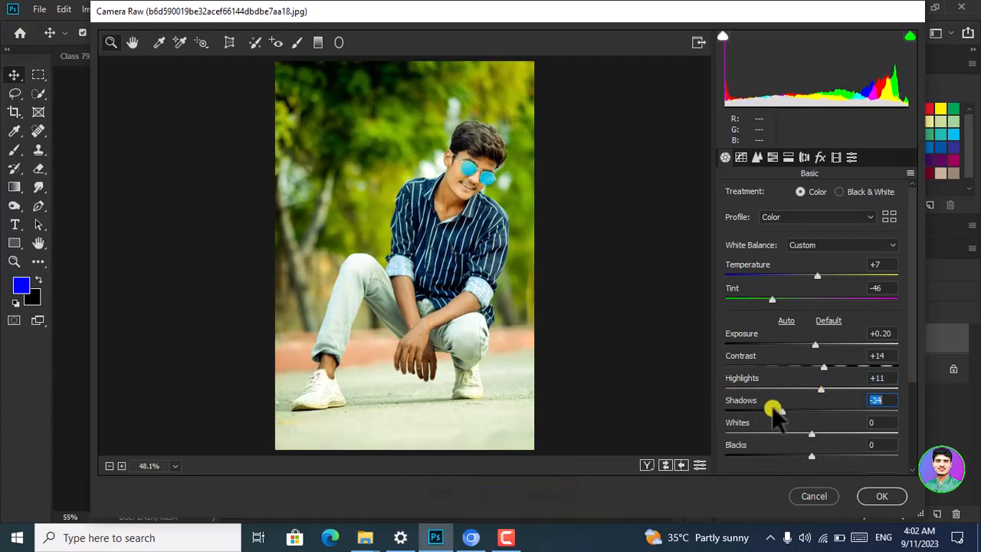
pyautogui.moveTo(776, 414); pyautogui.dragTo(885, 413)
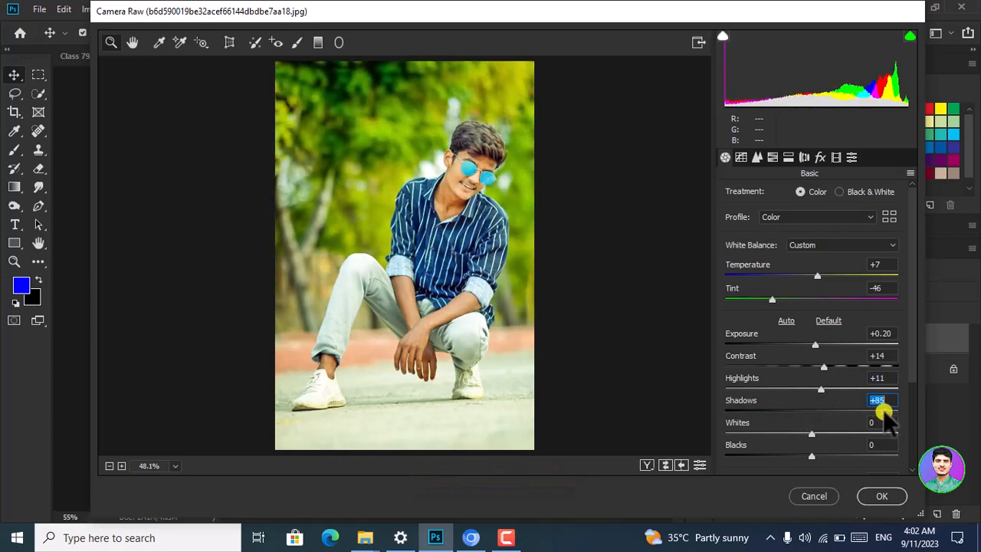
pyautogui.moveTo(819, 413); pyautogui.dragTo(805, 415)
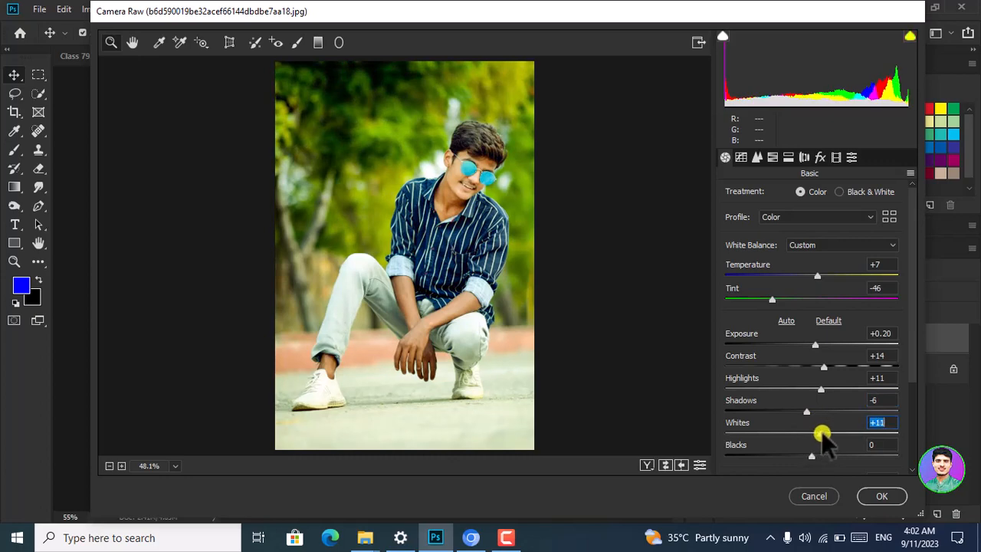
pyautogui.moveTo(822, 433)
pyautogui.mouseDown()
pyautogui.moveTo(905, 440)
pyautogui.moveTo(751, 442)
pyautogui.moveTo(809, 433)
pyautogui.mouseUp()
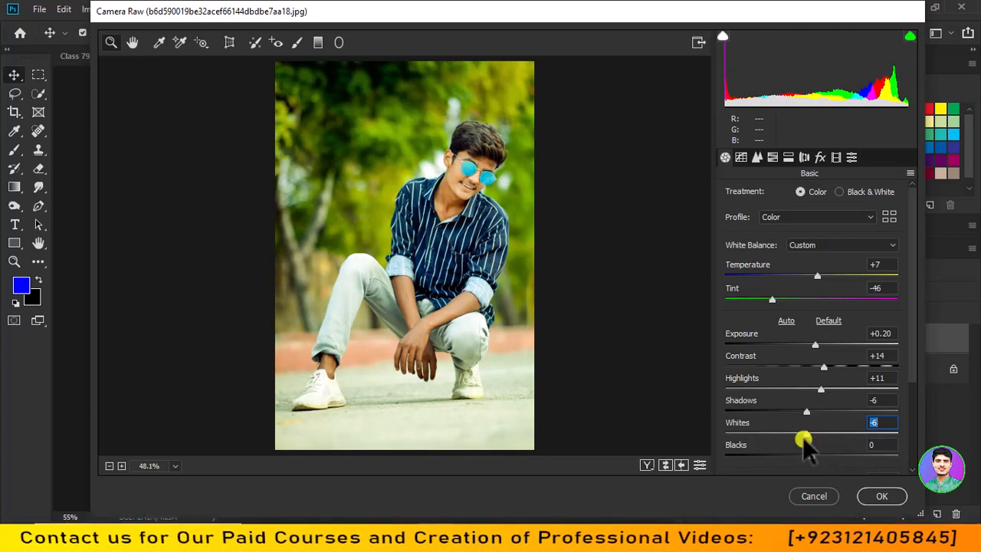
# Set Blacks to -14, Texture to +10, Clarity to -8 and Saturation to +8 in the basic adjustments
pyautogui.scroll(-4, 815, 432)
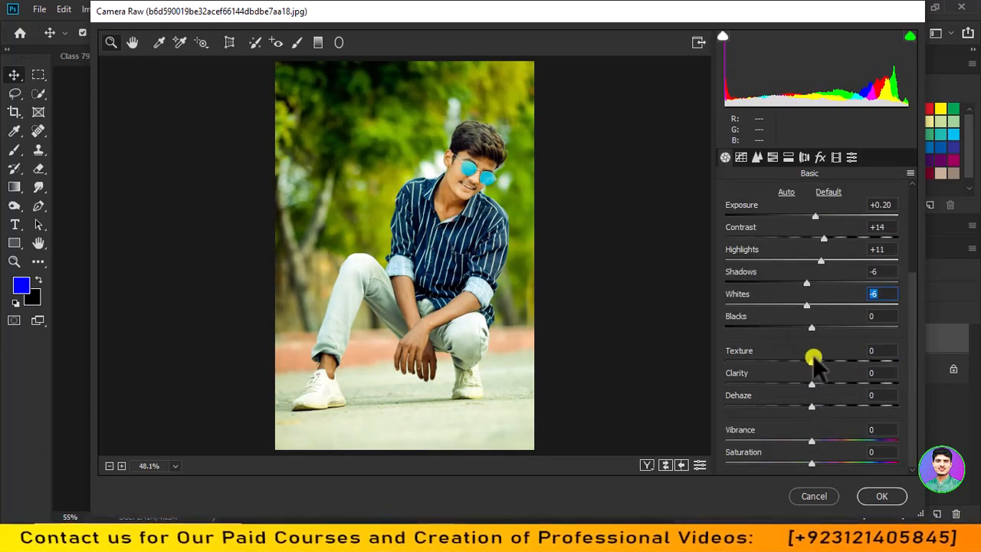
pyautogui.moveTo(815, 333); pyautogui.dragTo(804, 385)
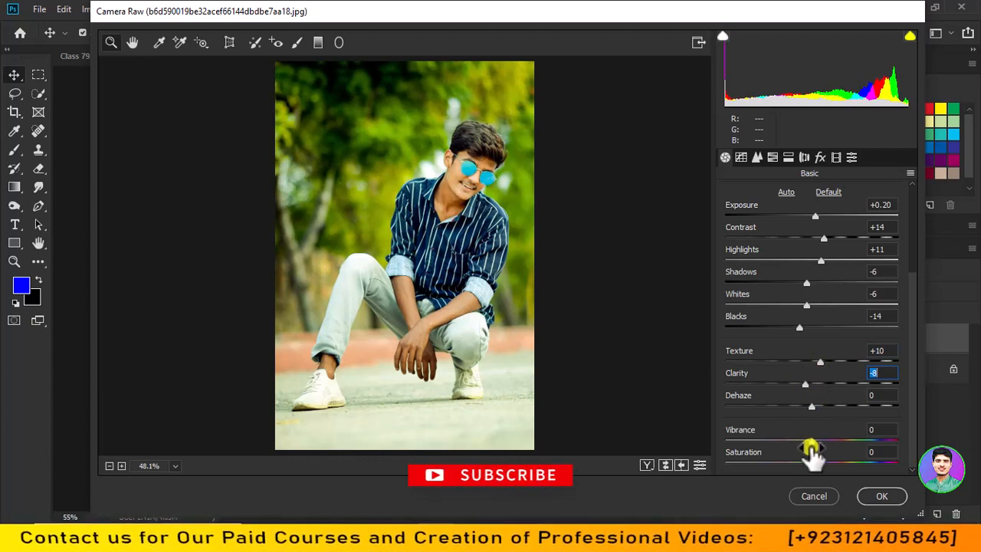
pyautogui.moveTo(813, 464)
pyautogui.mouseDown()
pyautogui.moveTo(828, 464)
pyautogui.moveTo(819, 464)
pyautogui.mouseUp()
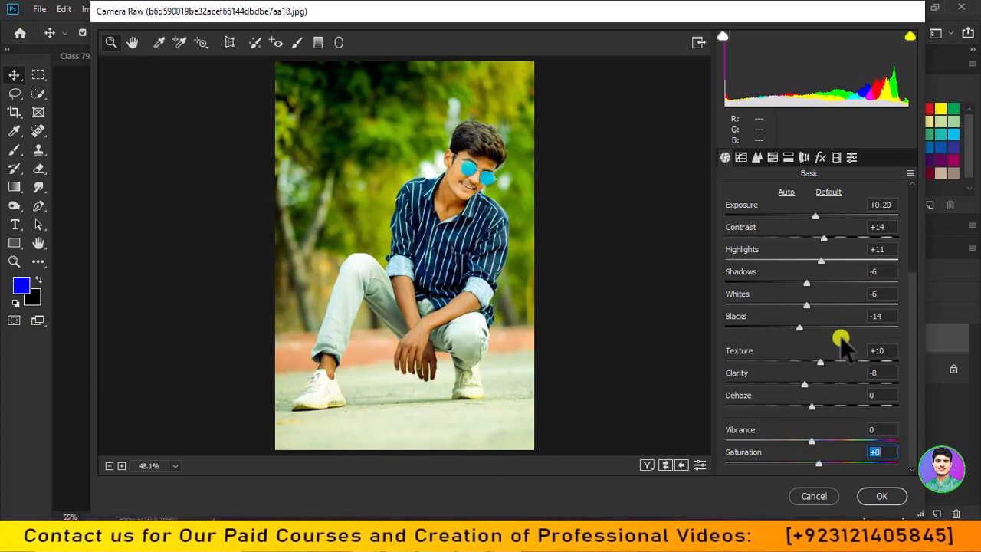
# Adjust the parametric tone curve to Highlights +9 and Lights -10
pyautogui.click(741, 157)
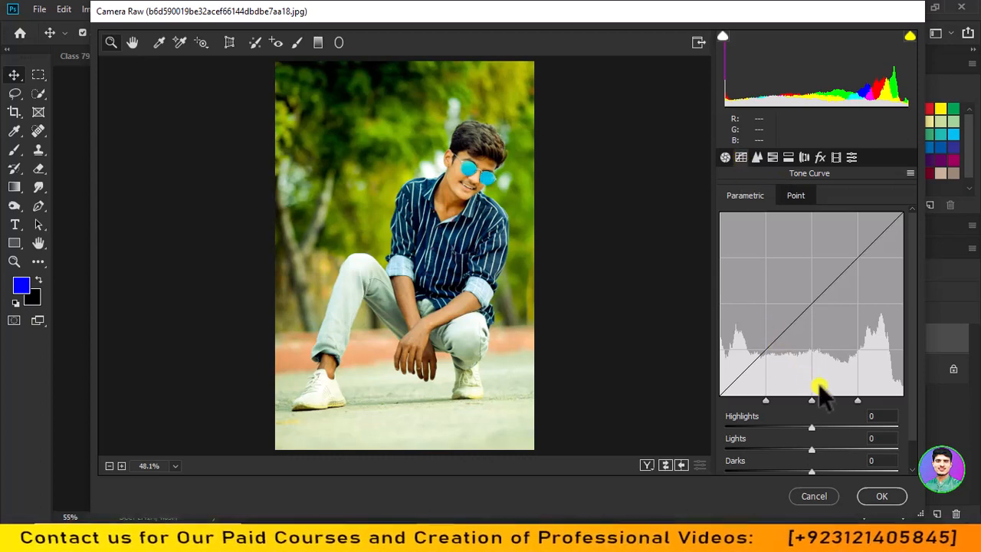
pyautogui.moveTo(814, 427); pyautogui.dragTo(811, 456)
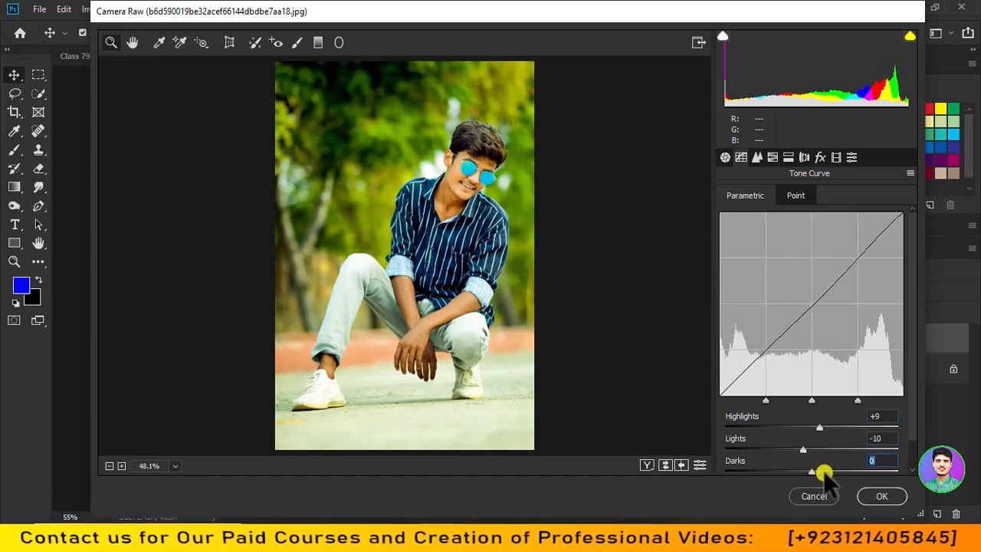
# Set sharpening to Amount 16 and Masking 9, and noise reduction to Luminance 8 and Luminance Contrast 26
pyautogui.click(757, 158)
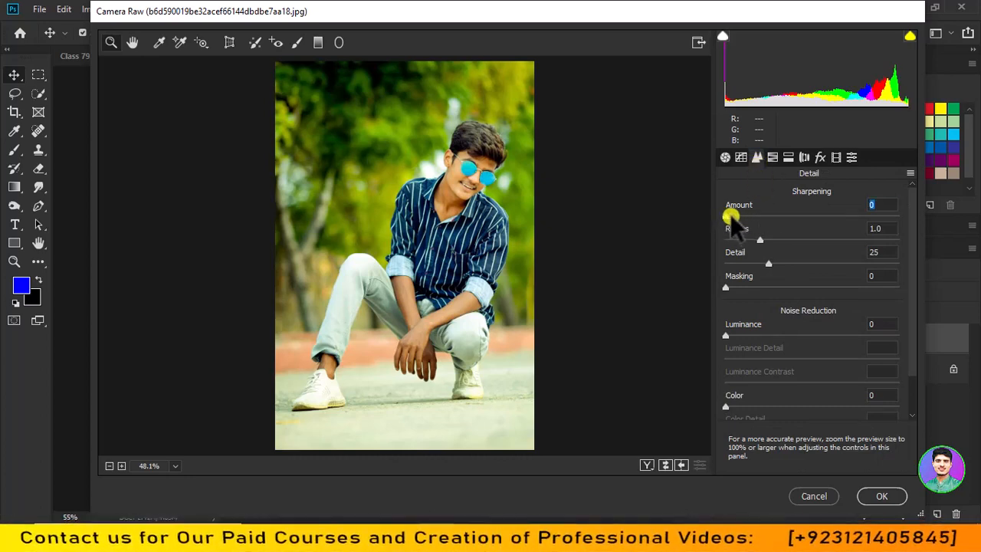
pyautogui.moveTo(731, 218); pyautogui.dragTo(747, 222)
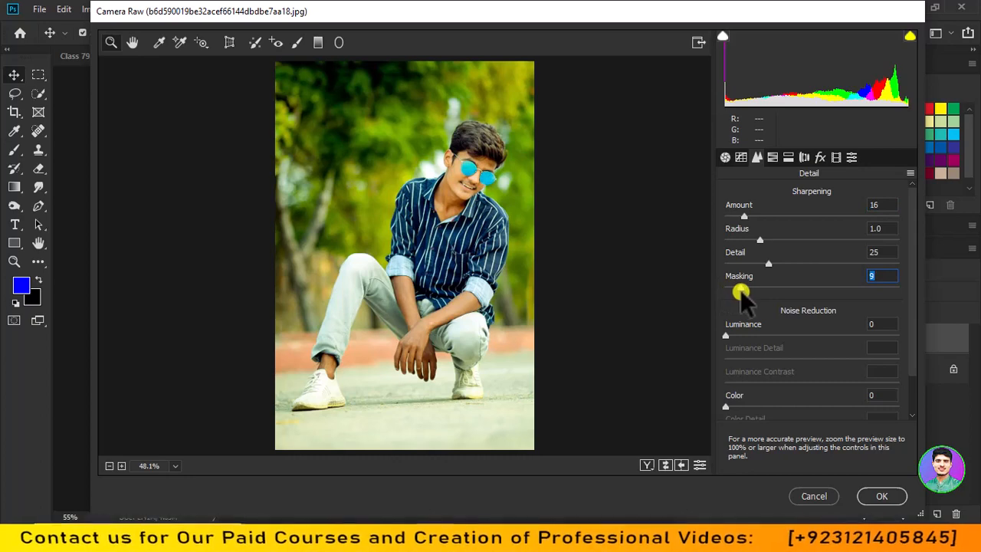
pyautogui.scroll(-2, 745, 296)
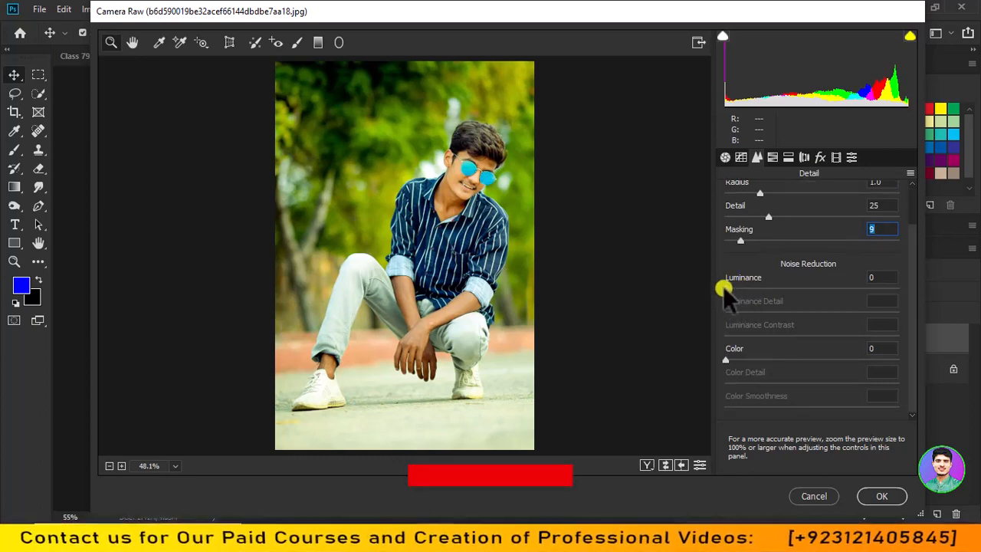
pyautogui.moveTo(726, 289); pyautogui.dragTo(736, 290)
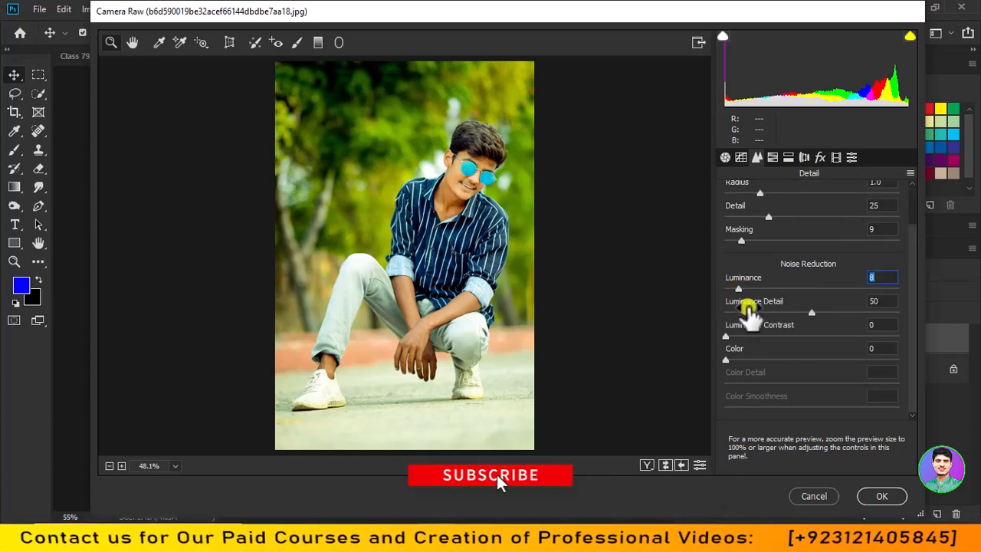
pyautogui.click(729, 335)
pyautogui.moveTo(729, 335); pyautogui.dragTo(770, 337)
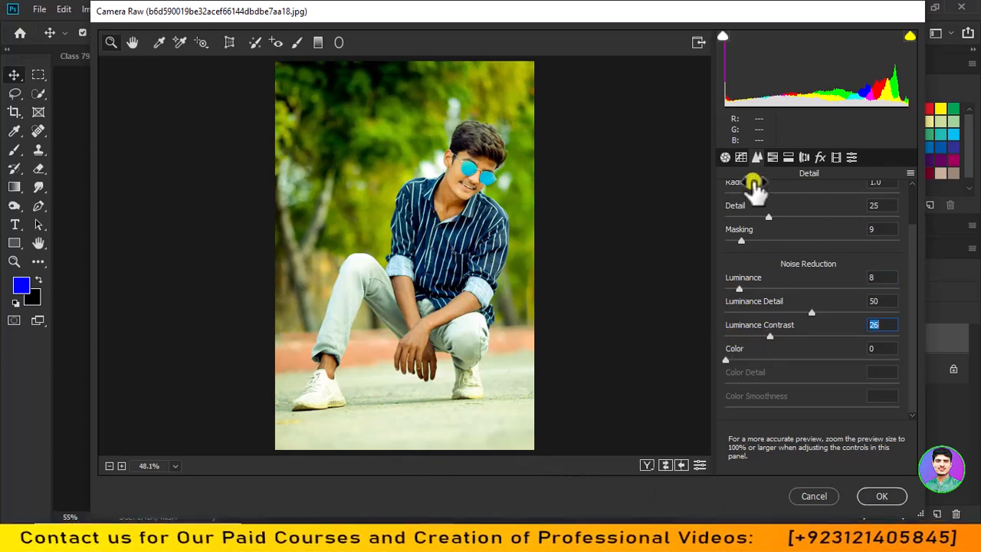
# Shift the HSL hues to Reds -58, Oranges -9, Yellows +41, Greens +36, Aquas -20 and Blues +28
pyautogui.click(770, 157)
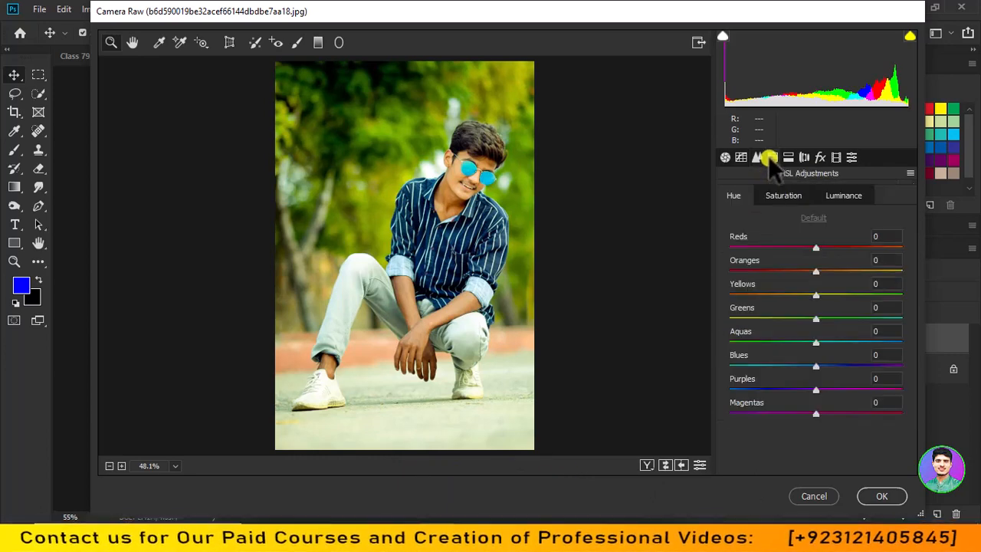
pyautogui.moveTo(815, 248); pyautogui.dragTo(795, 249)
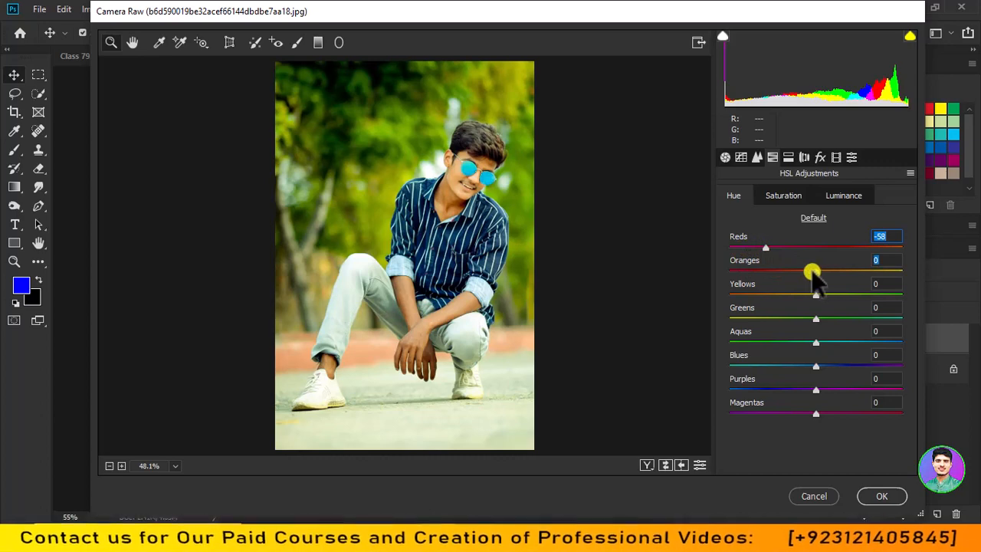
pyautogui.moveTo(811, 272); pyautogui.dragTo(852, 299)
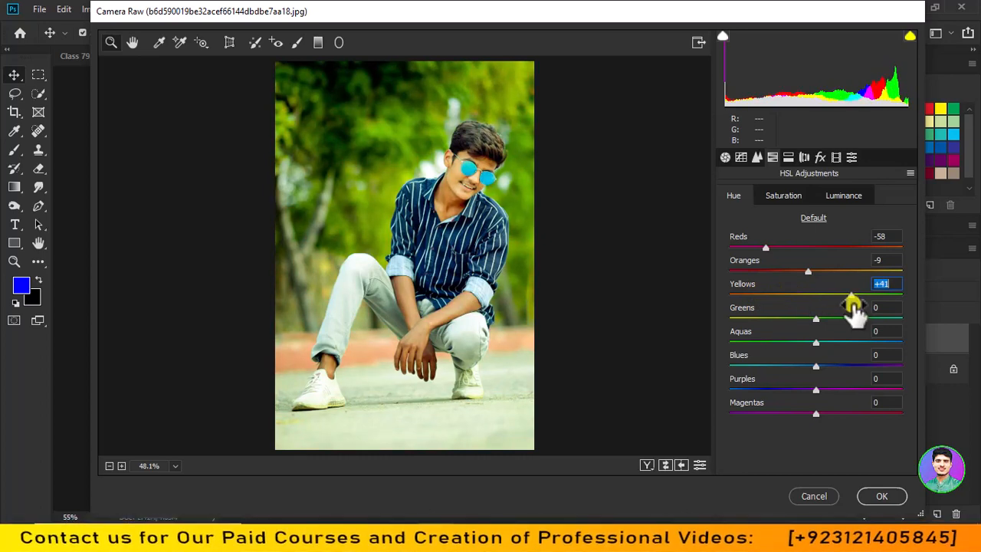
pyautogui.click(833, 319)
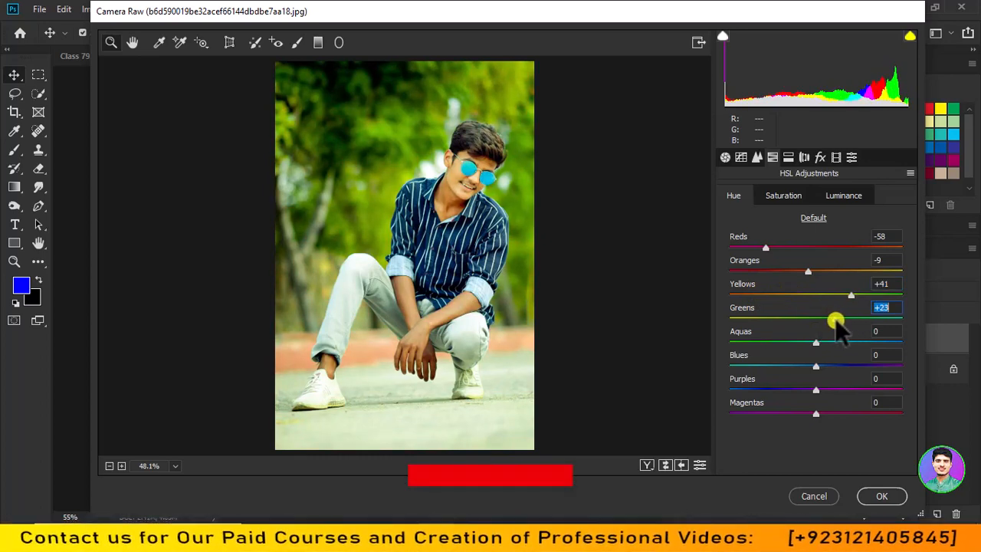
pyautogui.moveTo(834, 321); pyautogui.dragTo(848, 320)
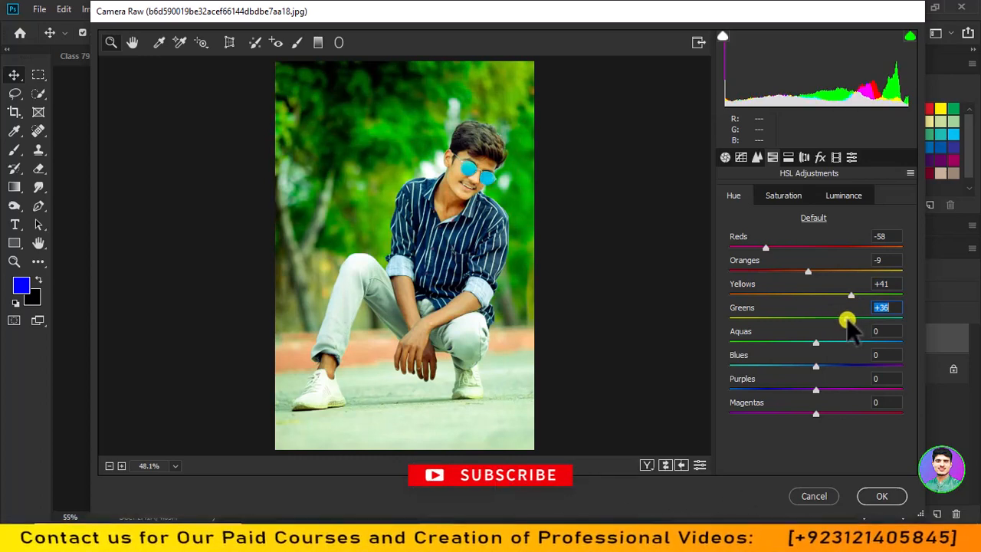
pyautogui.moveTo(817, 339); pyautogui.dragTo(801, 342)
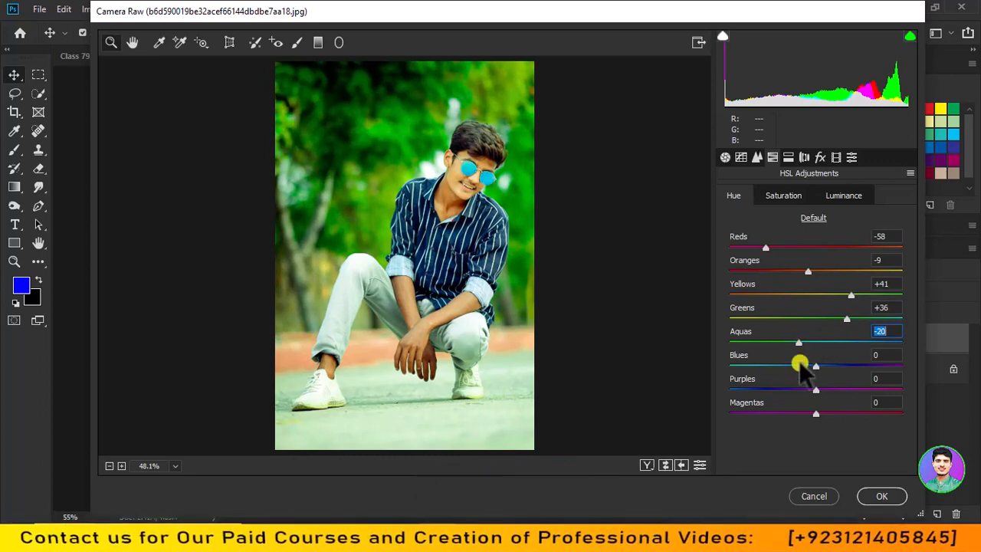
pyautogui.moveTo(816, 368); pyautogui.dragTo(840, 370)
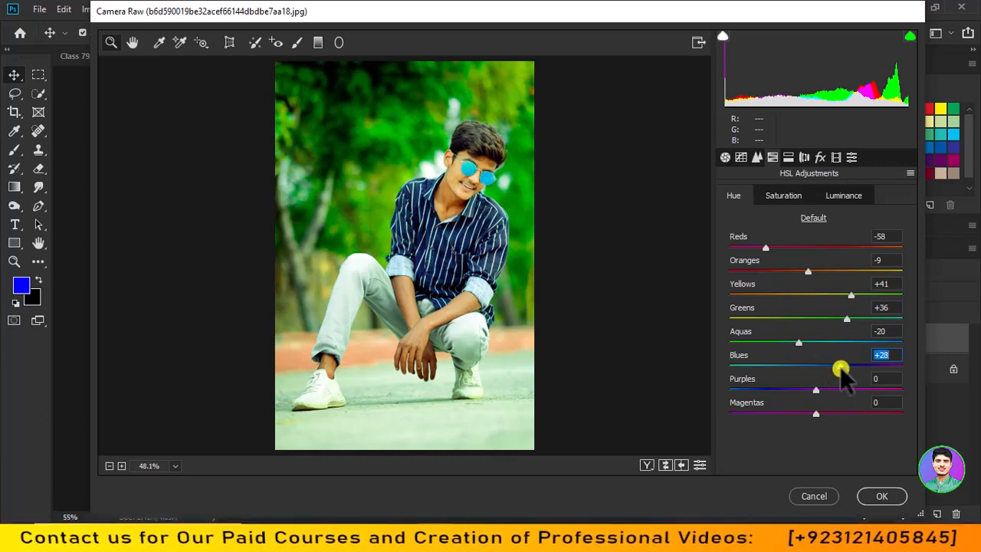
# Set the HSL Purples hue to -18, and saturation to Reds +21, Oranges -8, Yellows -20 and Greens +34
pyautogui.click(816, 390)
pyautogui.moveTo(816, 390); pyautogui.dragTo(800, 390)
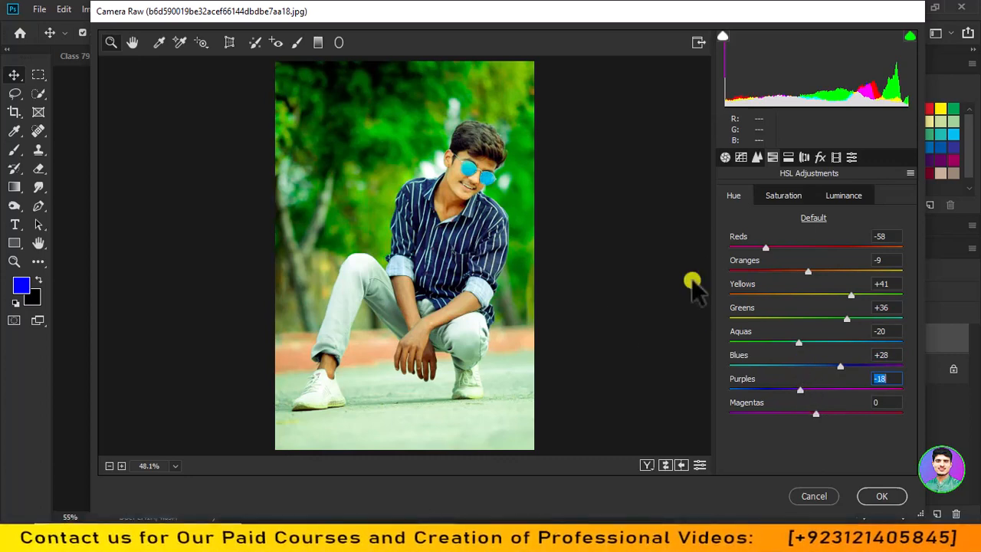
pyautogui.click(783, 196)
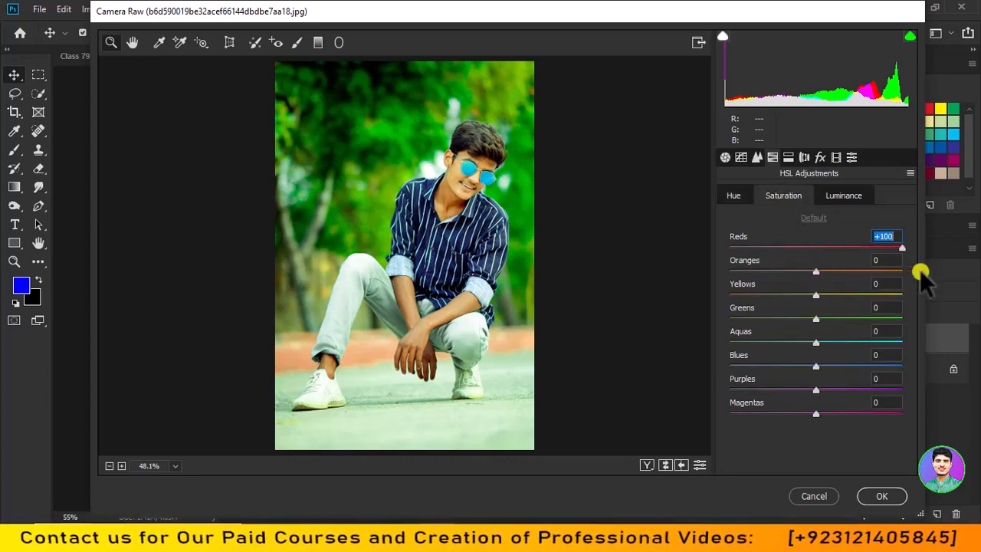
pyautogui.click(806, 253)
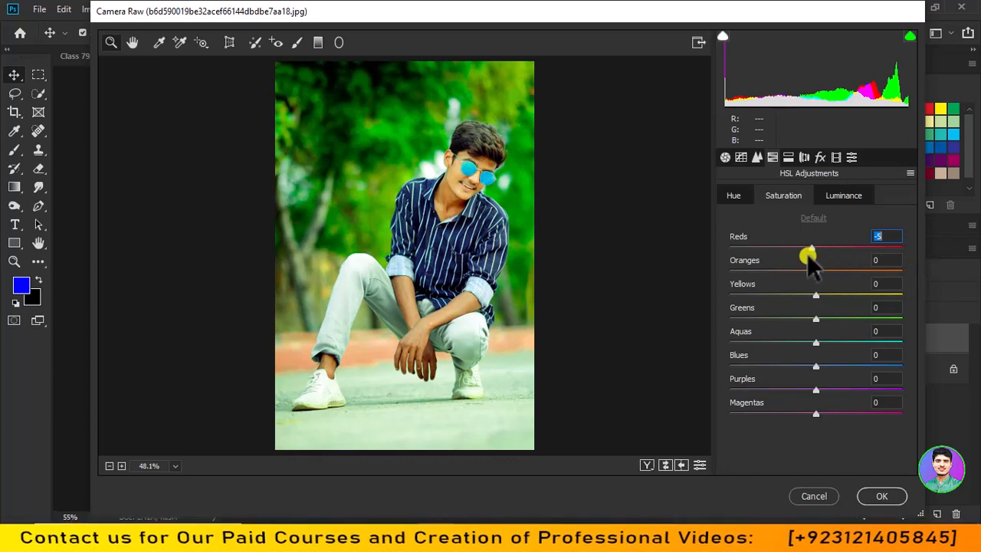
pyautogui.moveTo(807, 253); pyautogui.dragTo(783, 268)
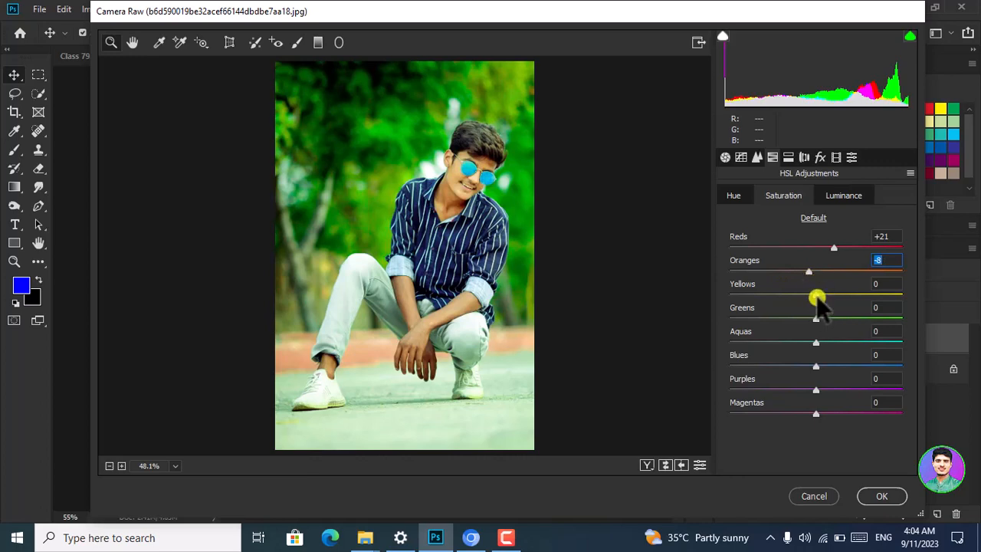
pyautogui.moveTo(852, 295); pyautogui.dragTo(840, 299)
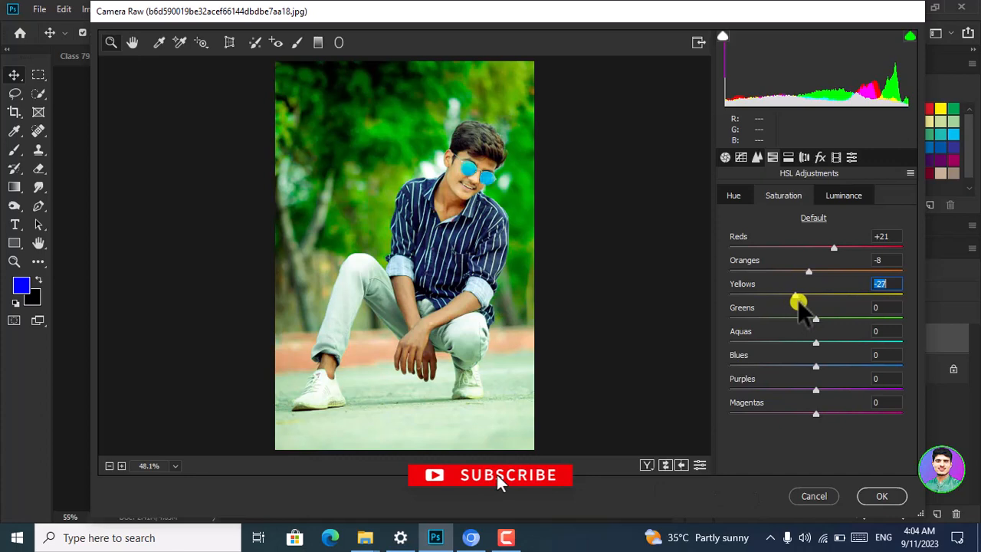
pyautogui.press('Tab')
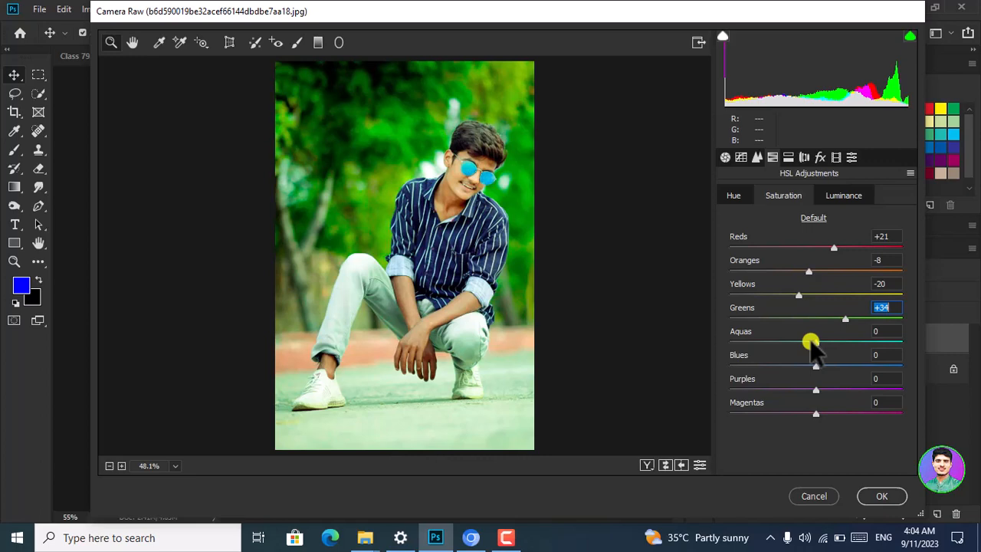
# Set the HSL luminance to Reds -15 and Oranges +18, and raise the Greens luminance moderately
pyautogui.click(843, 201)
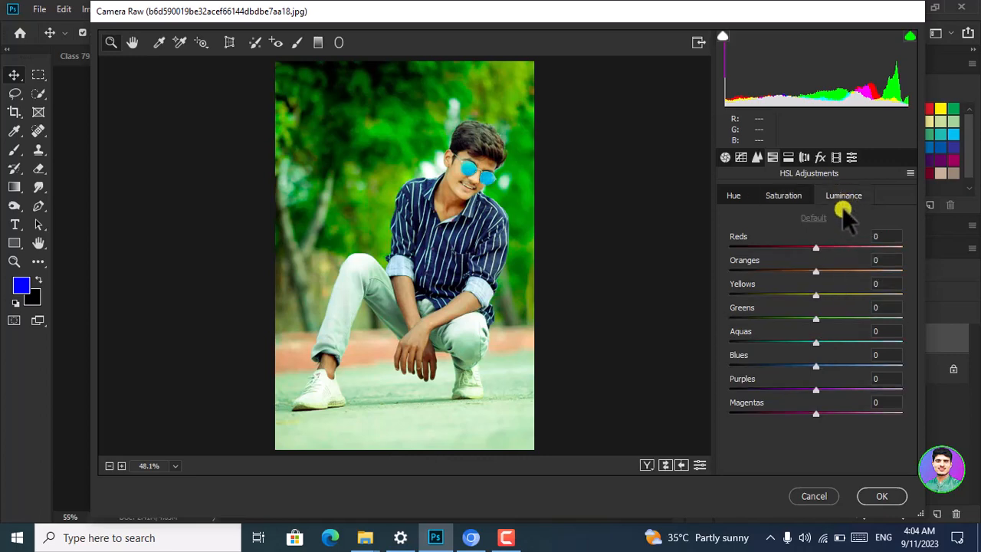
pyautogui.click(803, 247)
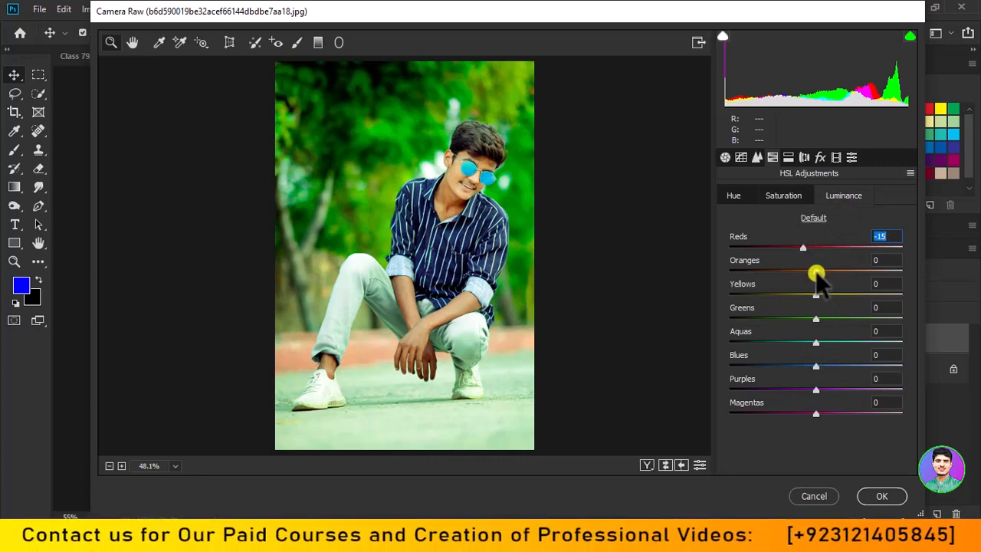
pyautogui.moveTo(816, 273); pyautogui.dragTo(832, 274)
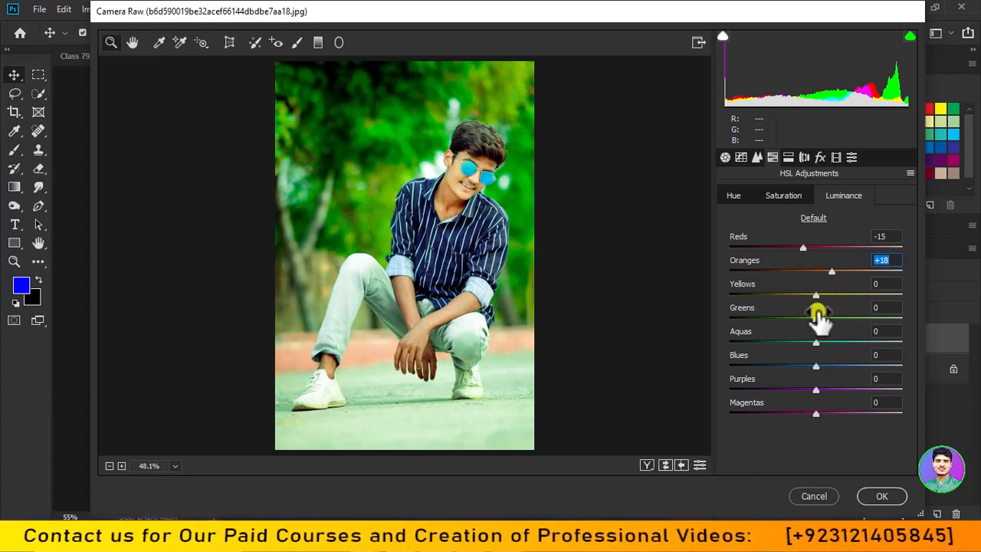
pyautogui.moveTo(816, 314); pyautogui.dragTo(836, 324)
# Set the split toning highlights hue to 167
pyautogui.click(788, 159)
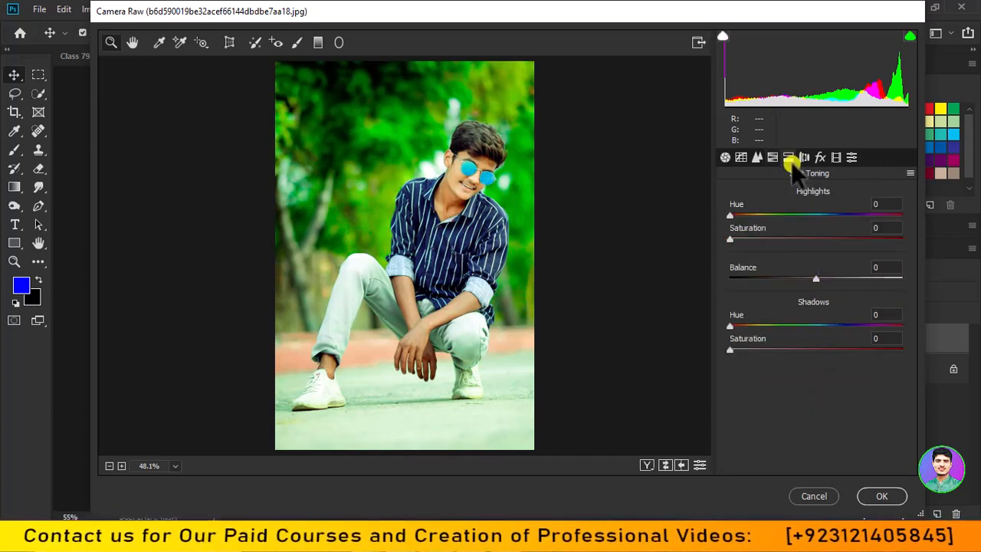
pyautogui.click(731, 216)
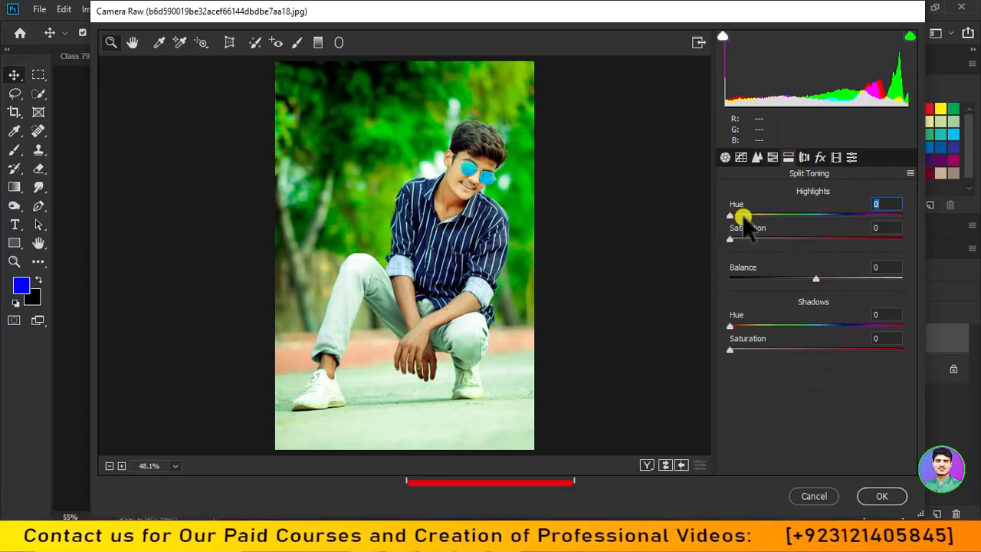
pyautogui.moveTo(743, 220); pyautogui.dragTo(807, 220)
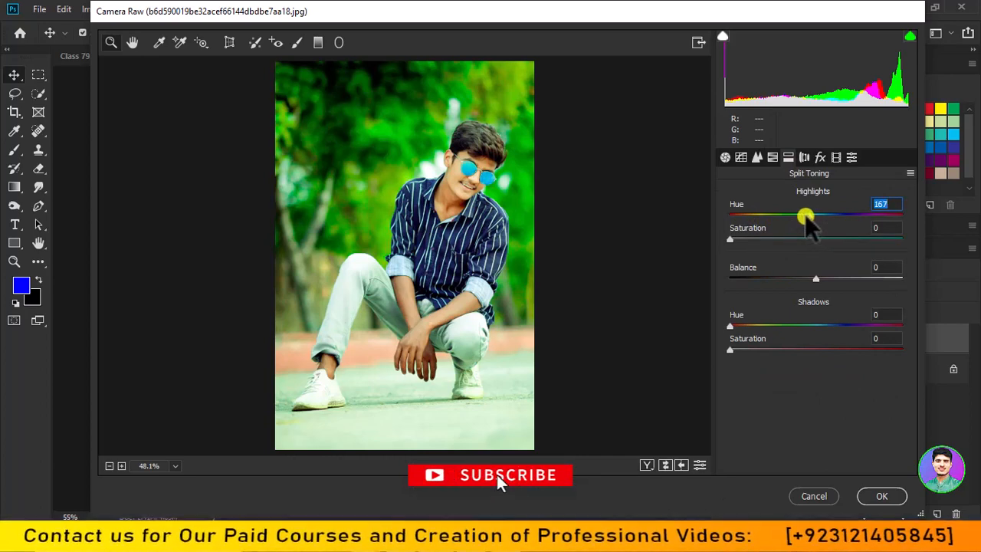
# Look over the lens correction, grain and vignetting effects, and calibration settings
pyautogui.click(804, 157)
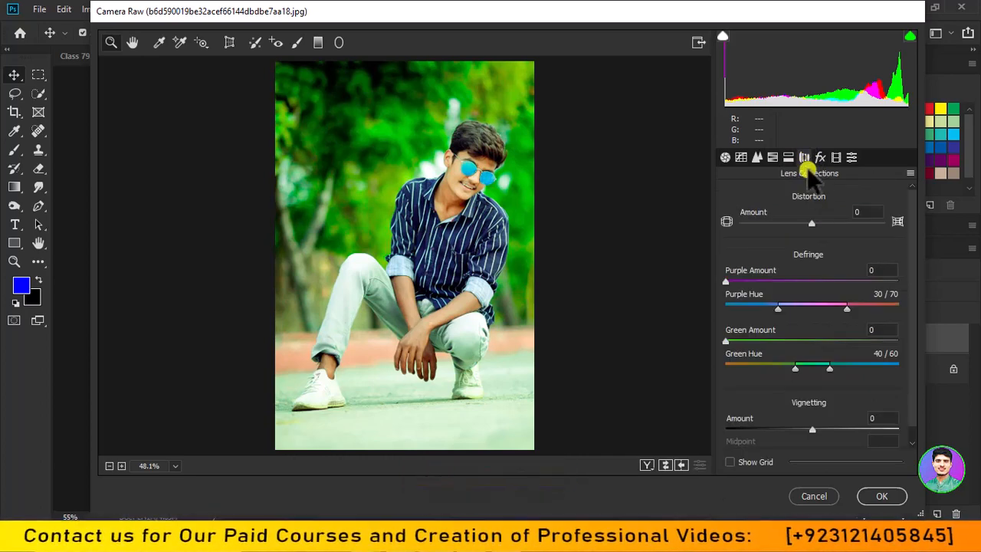
pyautogui.scroll(-1, 799, 281)
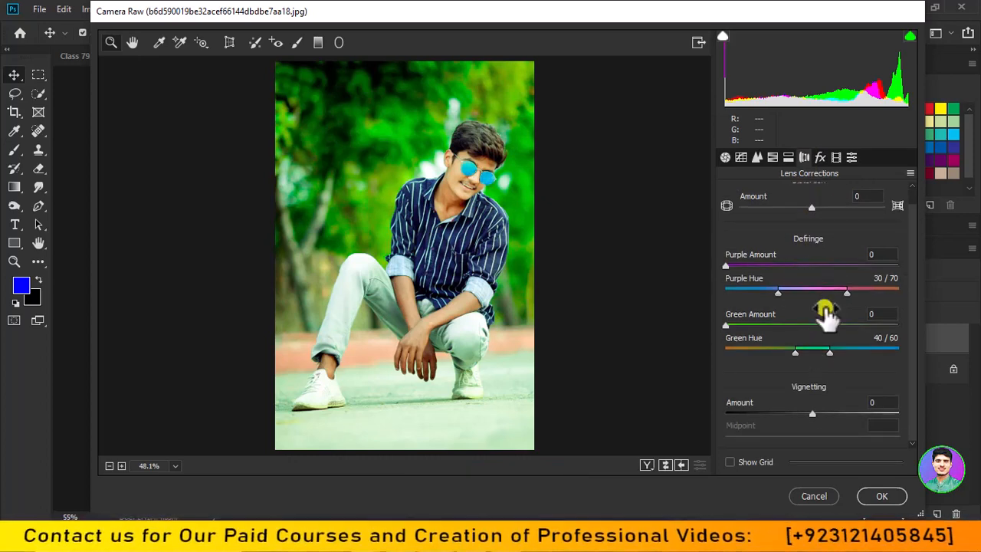
pyautogui.click(820, 157)
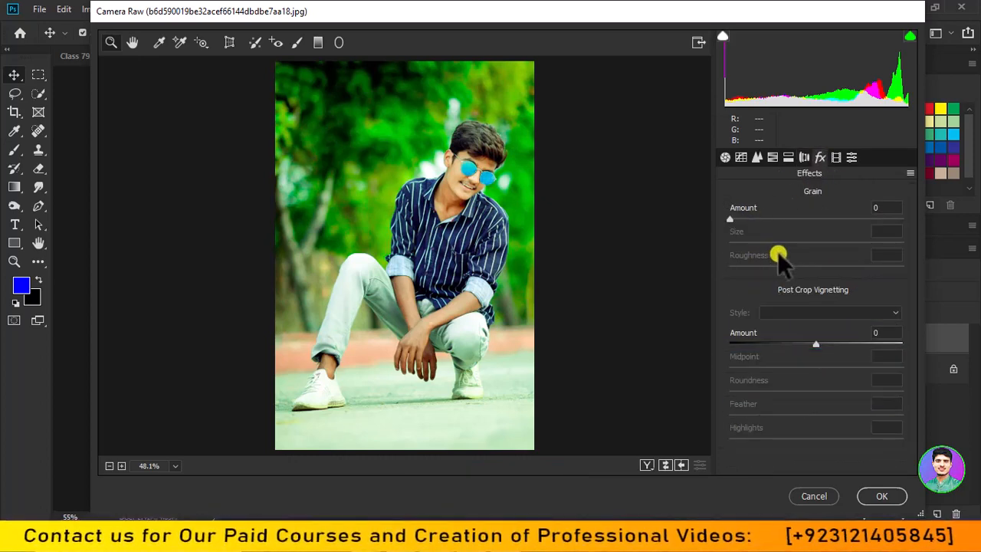
pyautogui.click(836, 157)
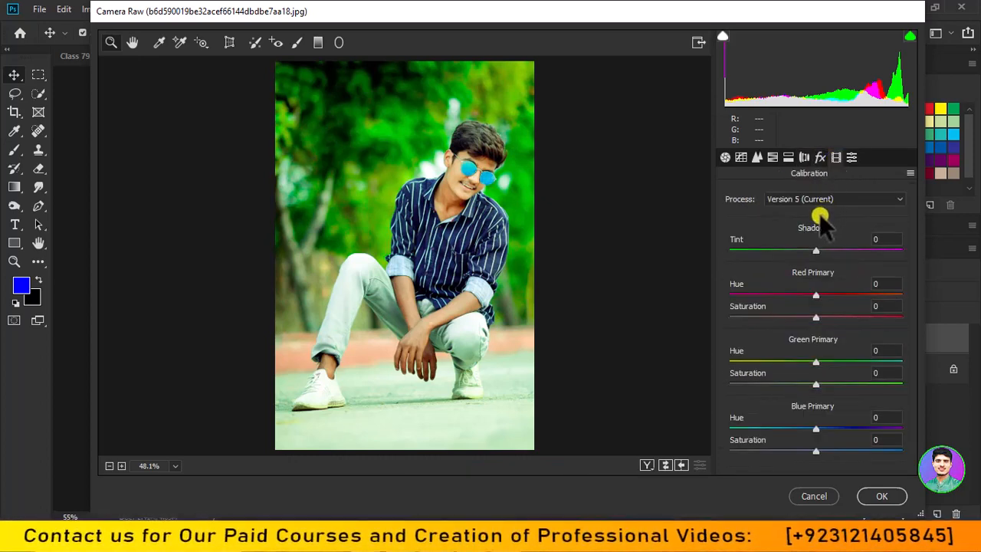
# Browse and preview the Color, Creative and B&W presets on the photo
pyautogui.click(850, 157)
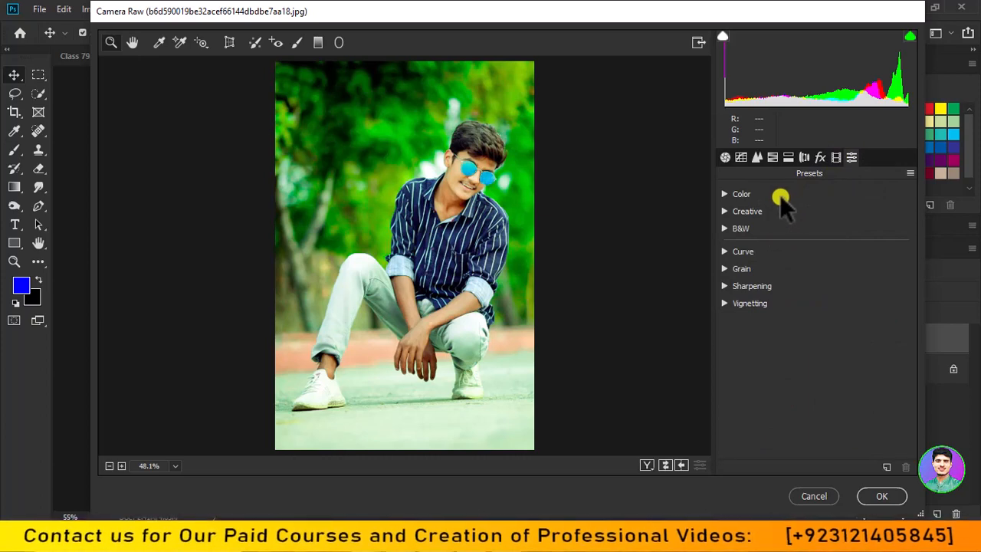
pyautogui.click(724, 195)
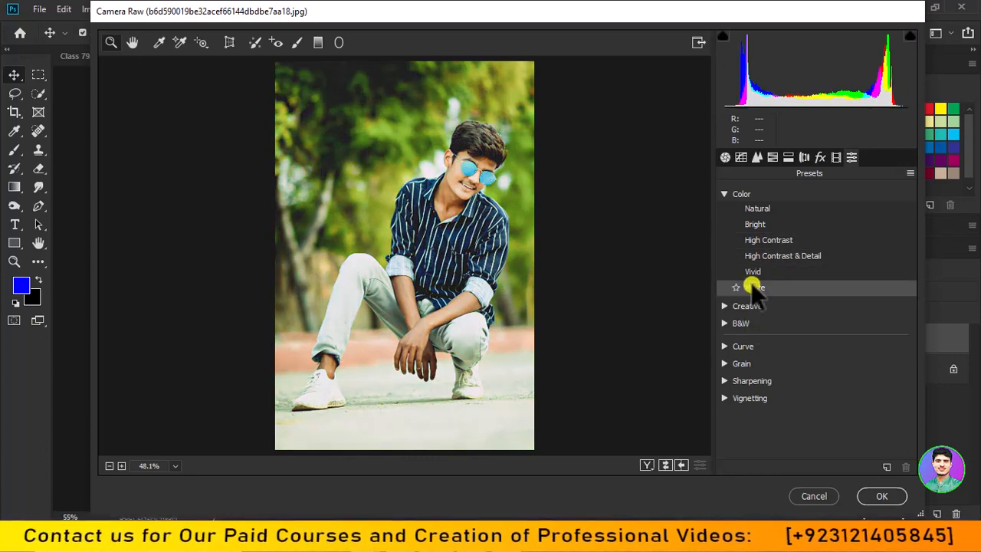
pyautogui.click(725, 307)
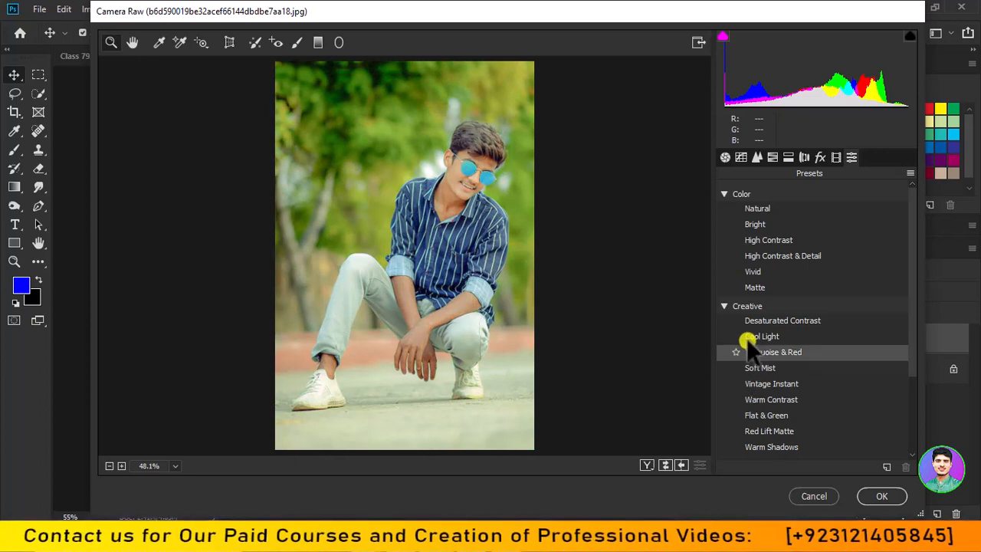
pyautogui.scroll(-2, 751, 345)
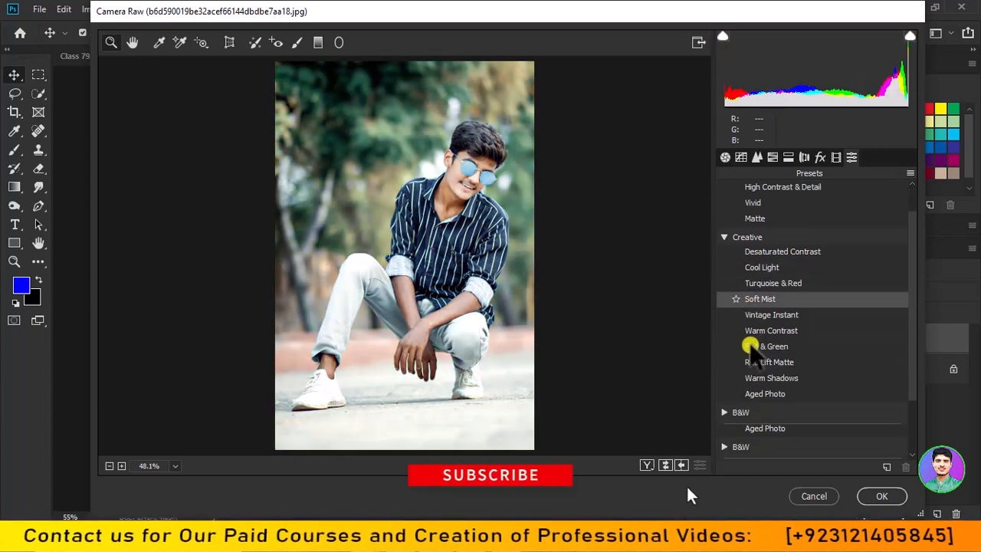
pyautogui.scroll(-1, 744, 337)
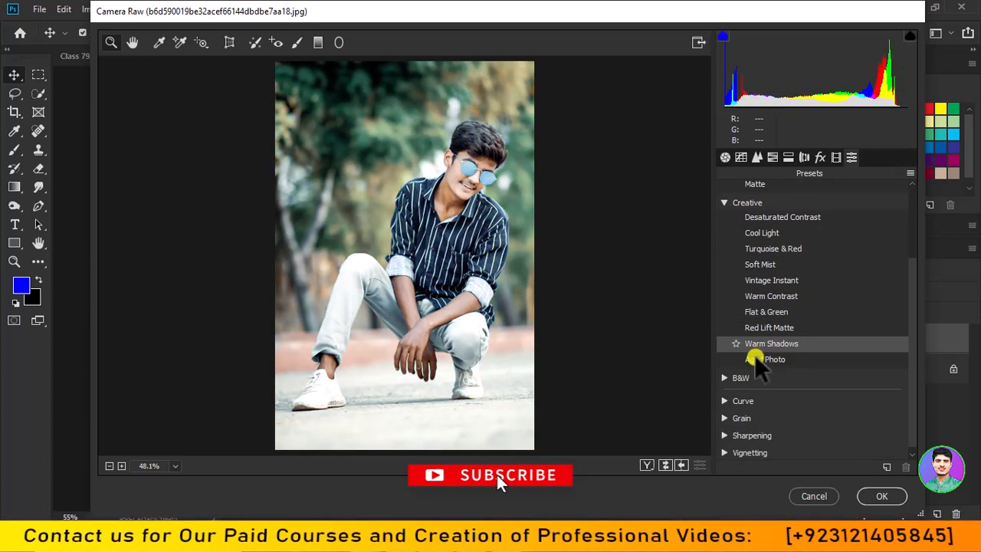
pyautogui.scroll(-1, 755, 357)
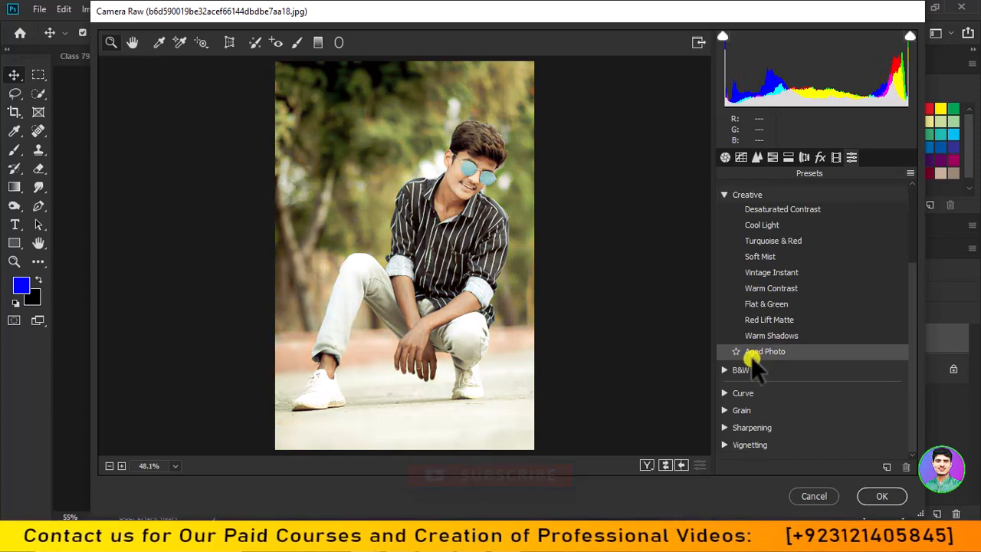
pyautogui.click(728, 368)
pyautogui.scroll(-2, 743, 368)
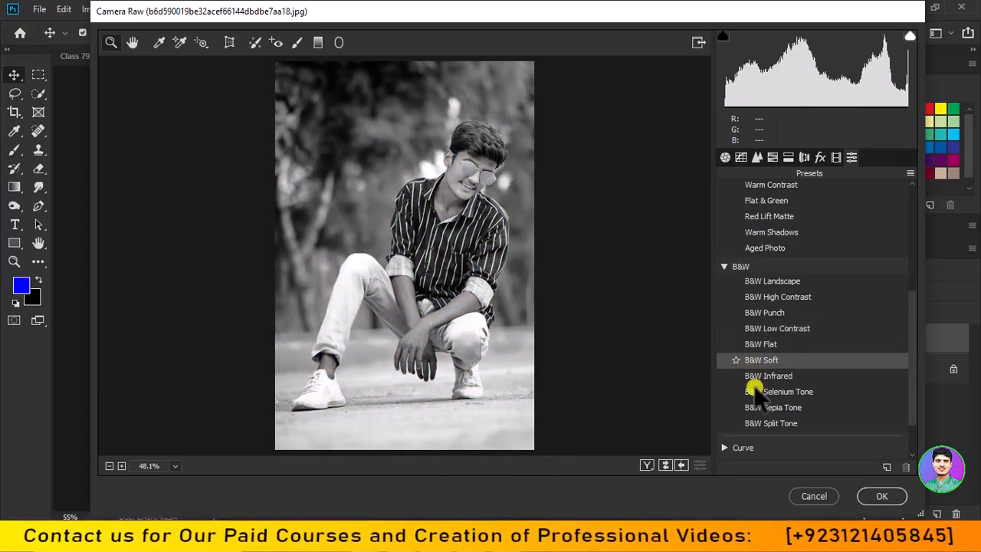
pyautogui.scroll(-2, 754, 379)
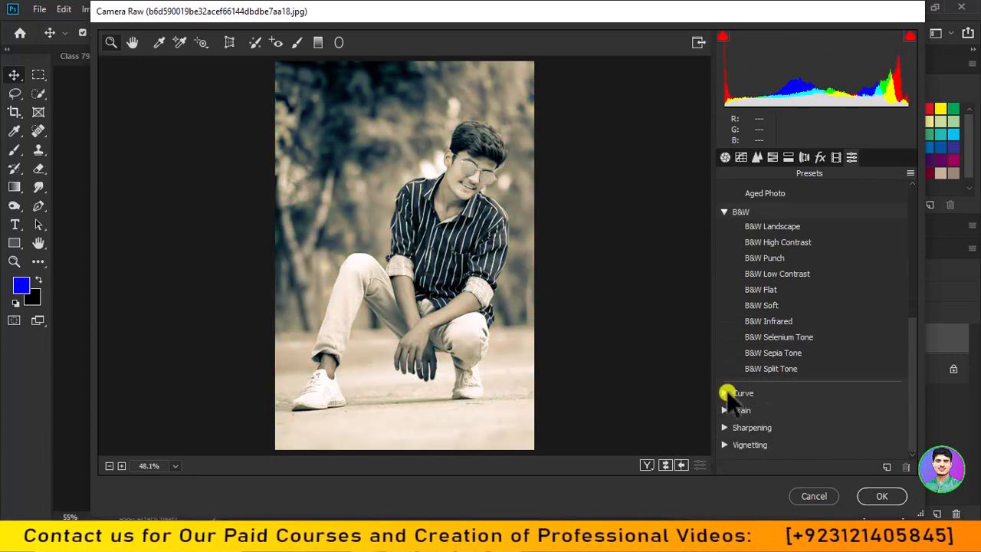
# Preview the Curve, Grain and Sharpening presets on the photo
pyautogui.click(736, 392)
pyautogui.scroll(-3, 762, 372)
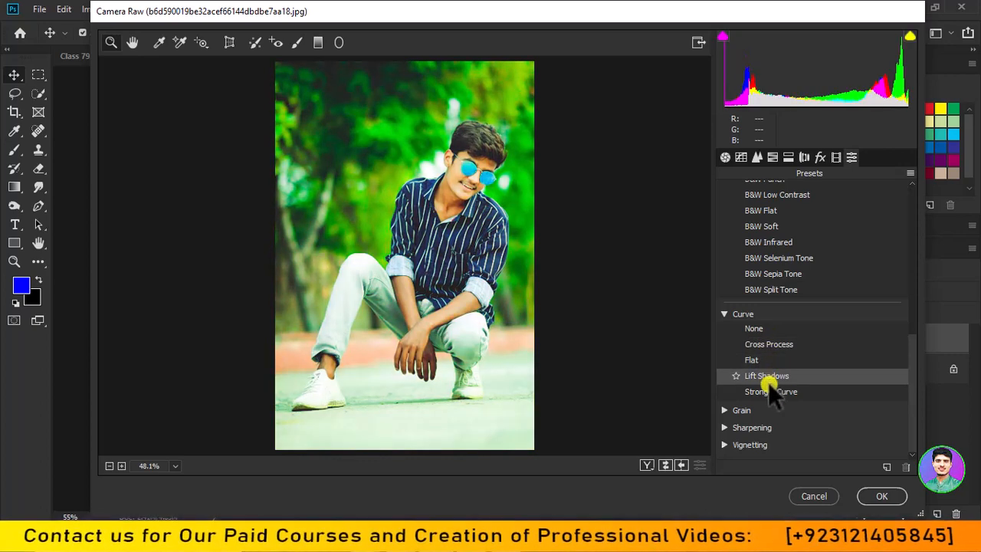
pyautogui.click(725, 410)
pyautogui.scroll(-1, 762, 404)
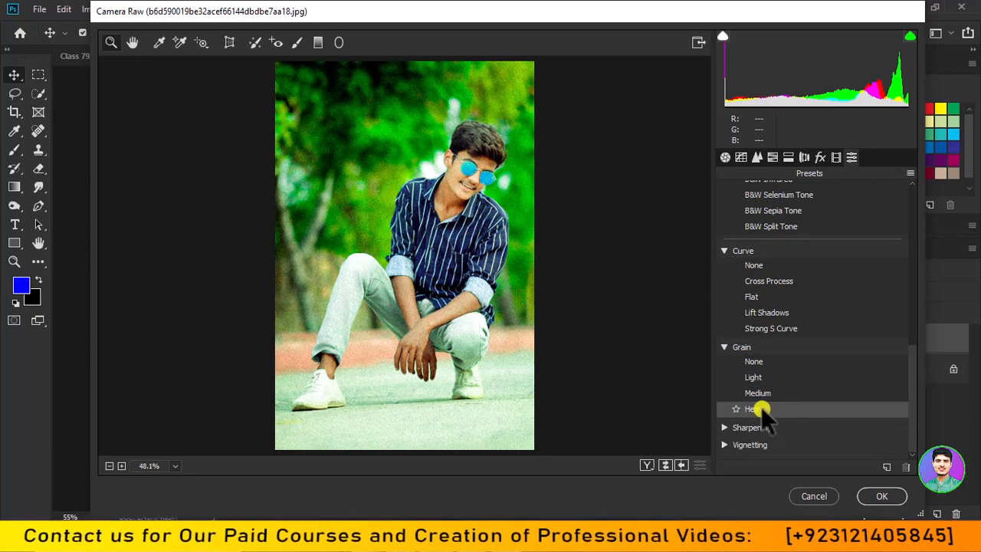
pyautogui.click(725, 428)
pyautogui.scroll(-2, 759, 417)
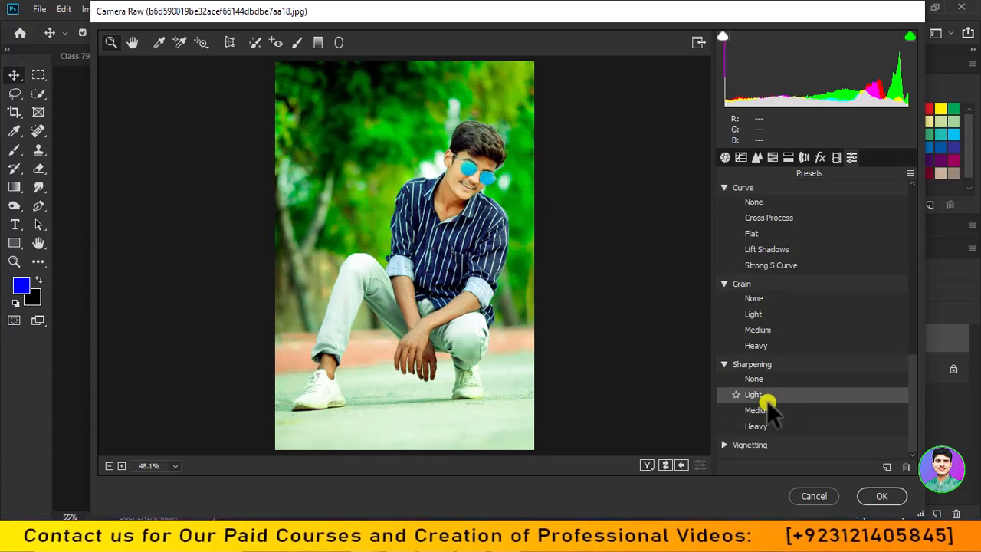
# Apply the Camera Raw adjustments to Layer 1, and hide and show the layer to compare with the original
pyautogui.click(879, 497)
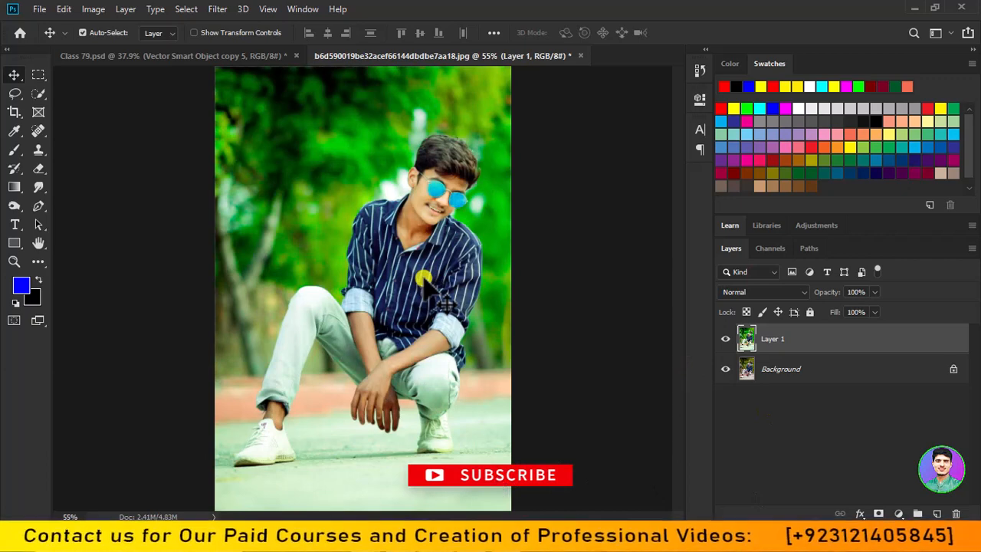
pyautogui.click(725, 338)
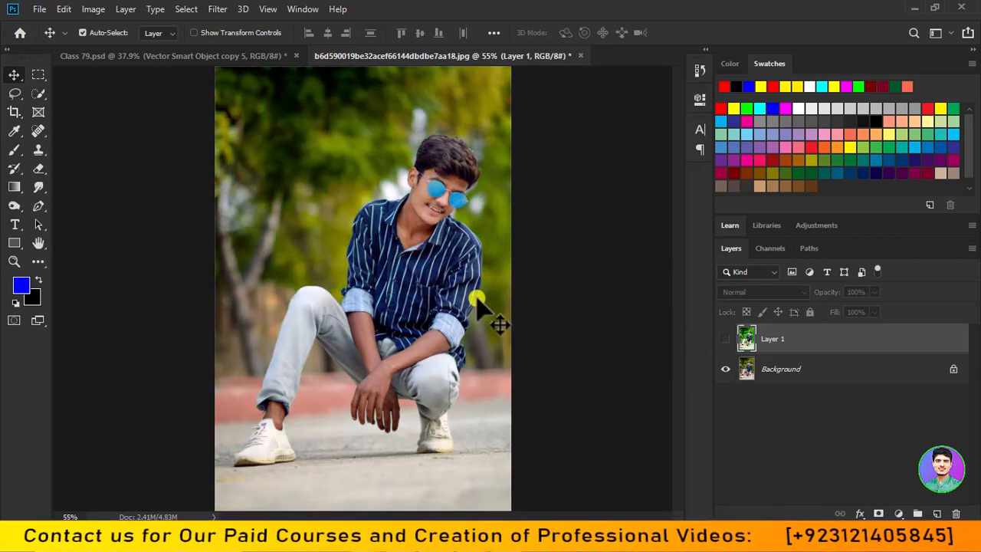
pyautogui.click(725, 341)
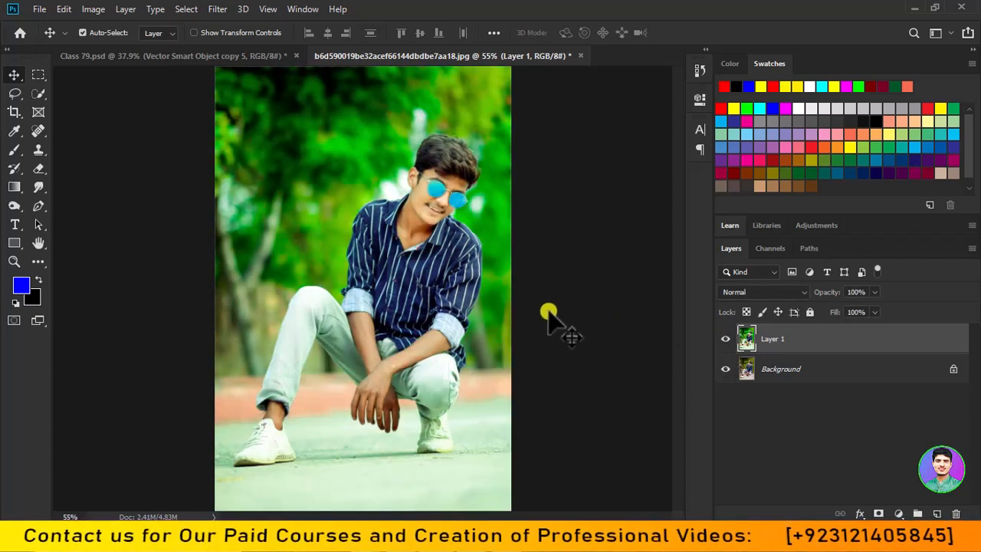